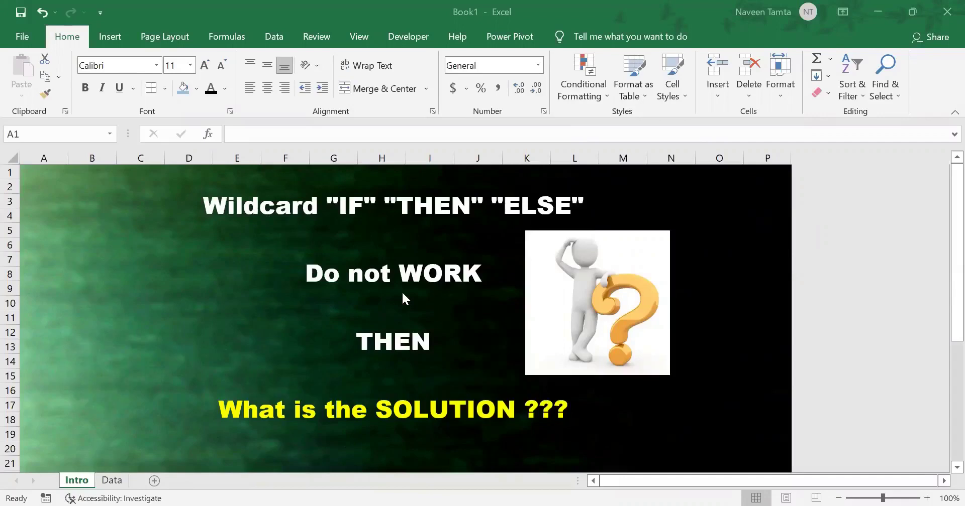
# Step: On the Data sheet, select the Entity Code and currency amount ranges to review them
pyautogui.click(110, 481)
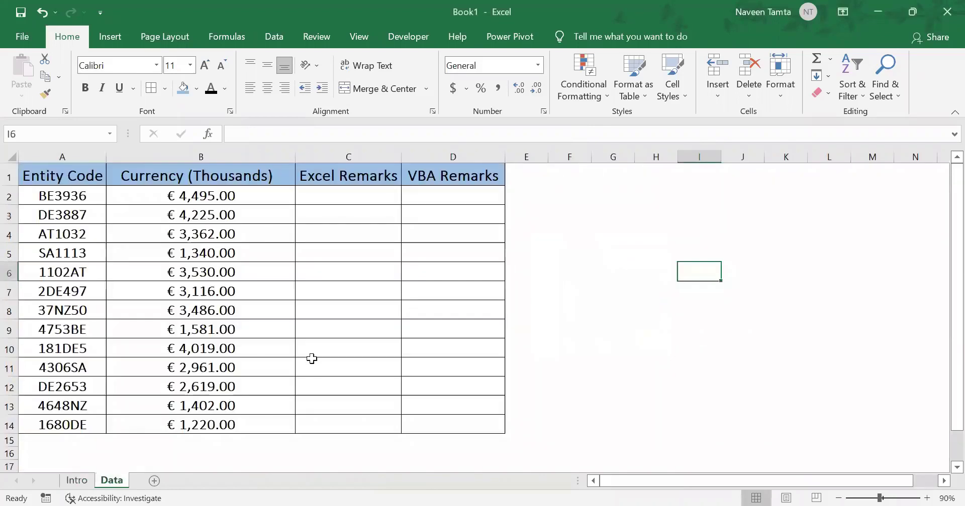
pyautogui.moveTo(62, 179); pyautogui.dragTo(68, 425)
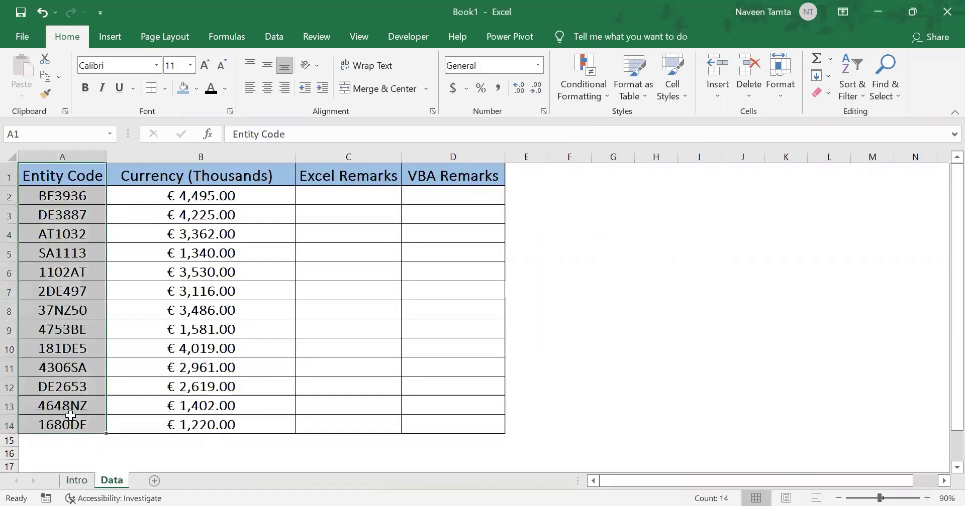
pyautogui.hotkey('ctrl', 'v')
pyautogui.click(225, 192)
pyautogui.moveTo(225, 191); pyautogui.dragTo(233, 425)
pyautogui.hotkey('ctrl', 'v')
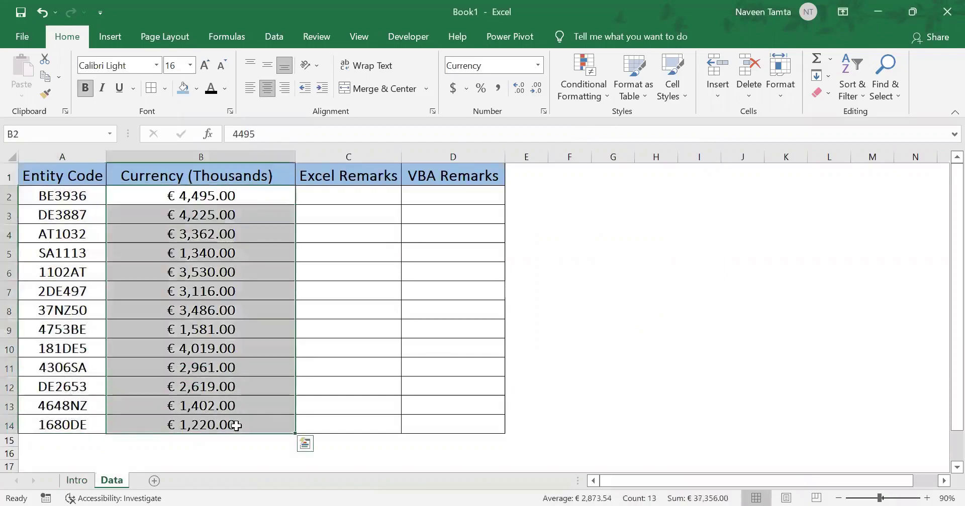
pyautogui.click(54, 202)
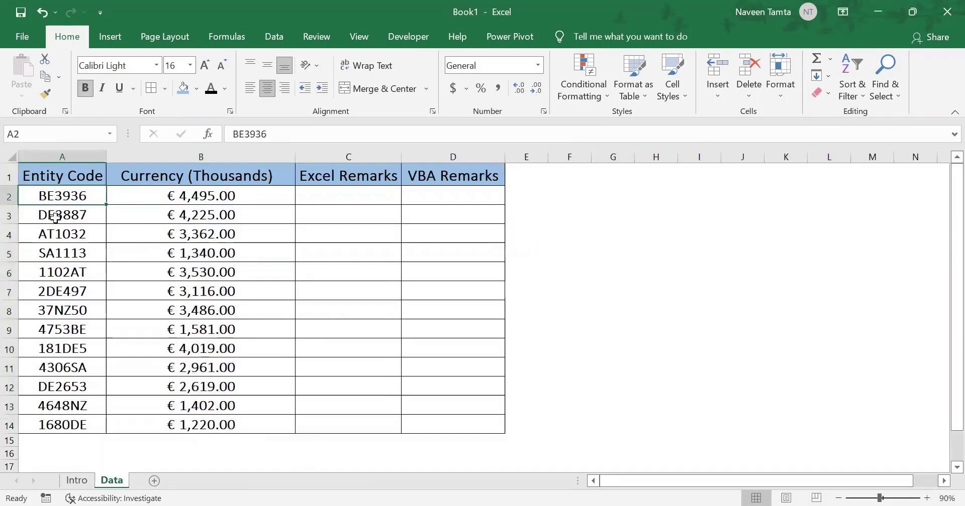
# Step: Type the note DE into cell H1 beside the table
pyautogui.click(647, 170)
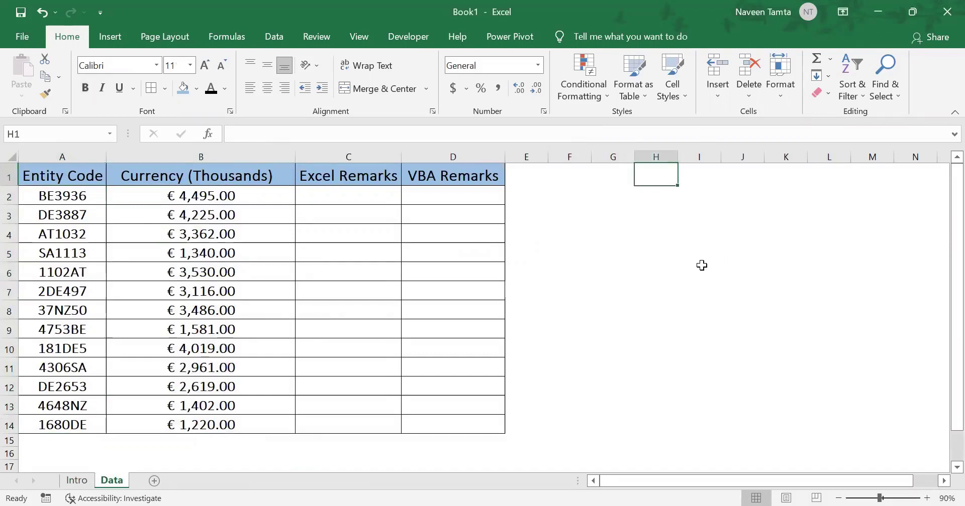
pyautogui.write('DE')
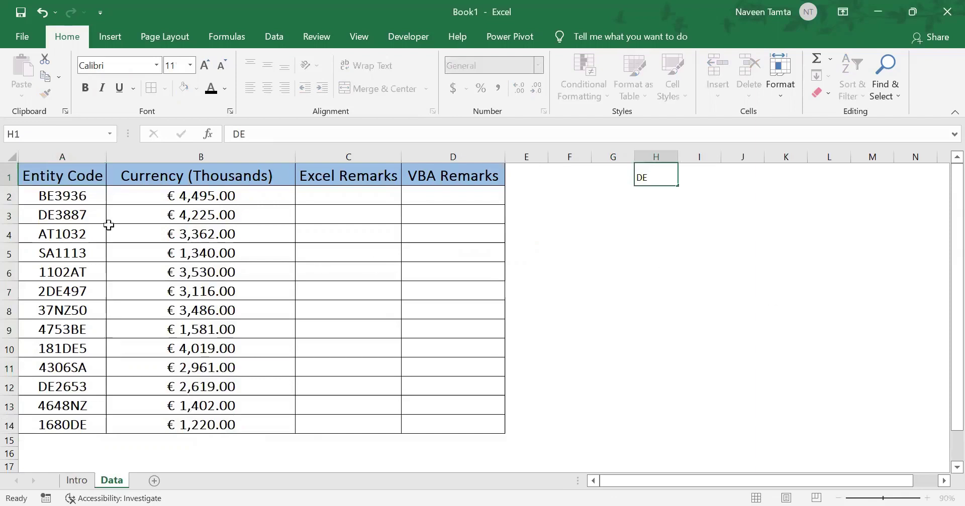
pyautogui.press('Return')
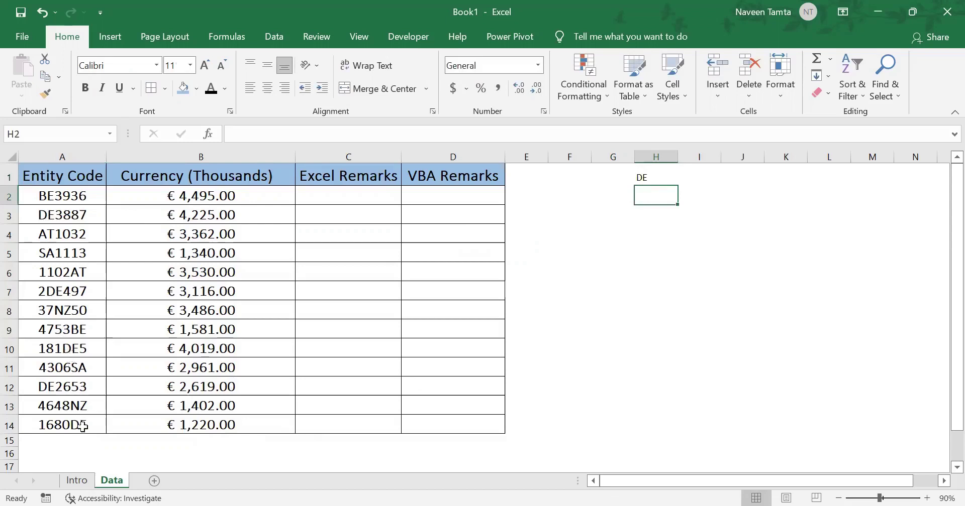
# Step: Reselect the entity codes, clear DE from H1, and move to the first currency amount
pyautogui.moveTo(60, 197); pyautogui.dragTo(65, 421)
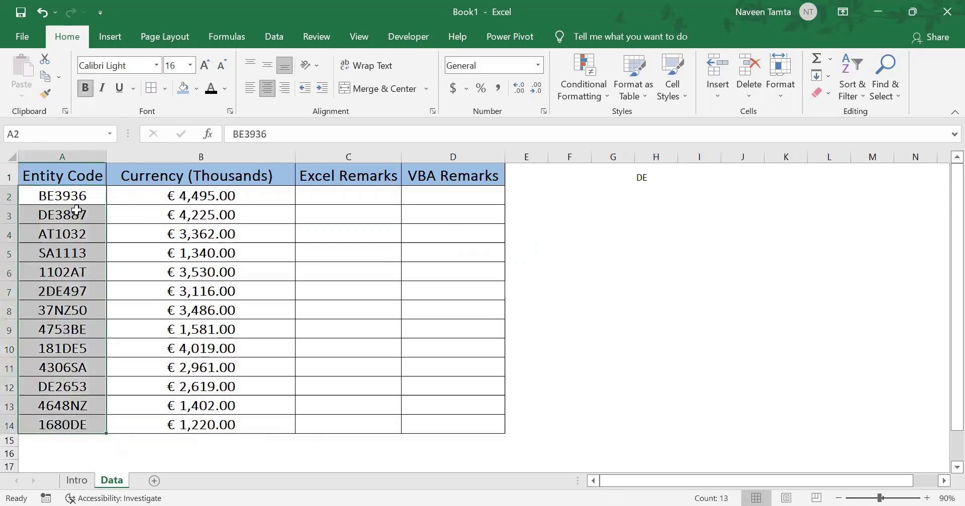
pyautogui.click(76, 170)
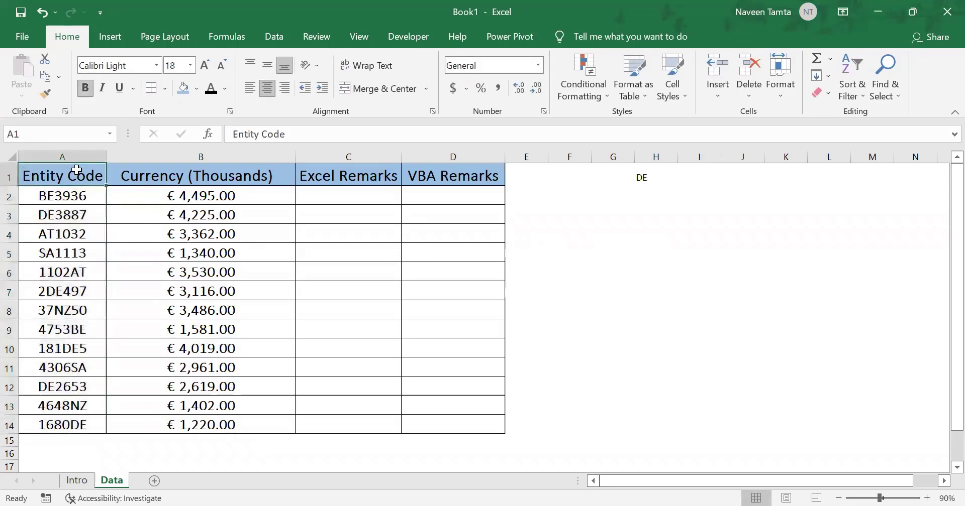
pyautogui.press('Right')
pyautogui.press('Right')
pyautogui.press('Right')
pyautogui.press('Right')
pyautogui.press('Right')
pyautogui.press('Right')
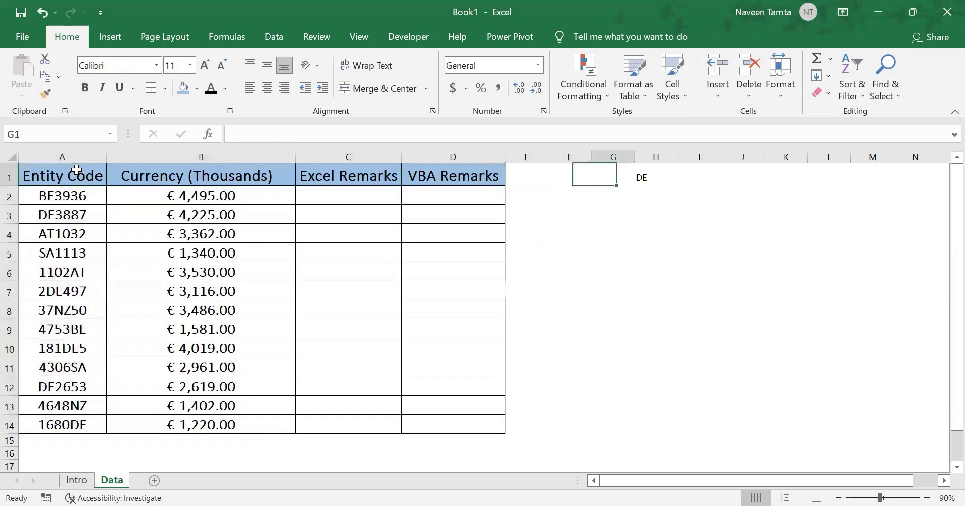
pyautogui.press('Right')
pyautogui.press('Delete')
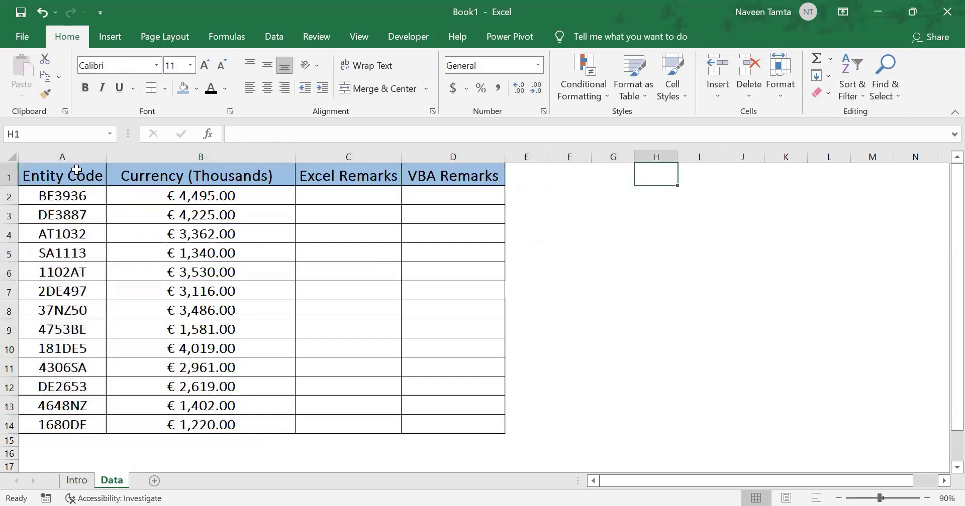
pyautogui.click(77, 170)
pyautogui.press('Down')
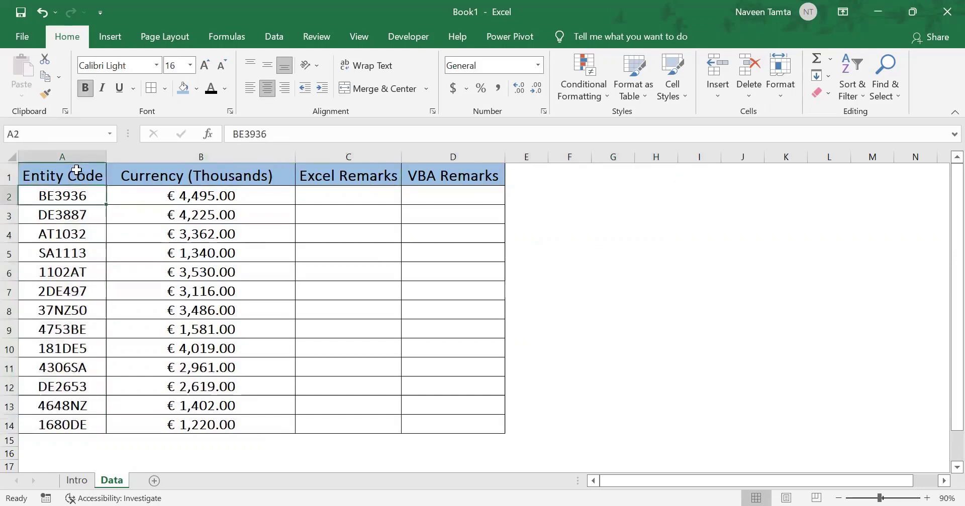
pyautogui.press('Right')
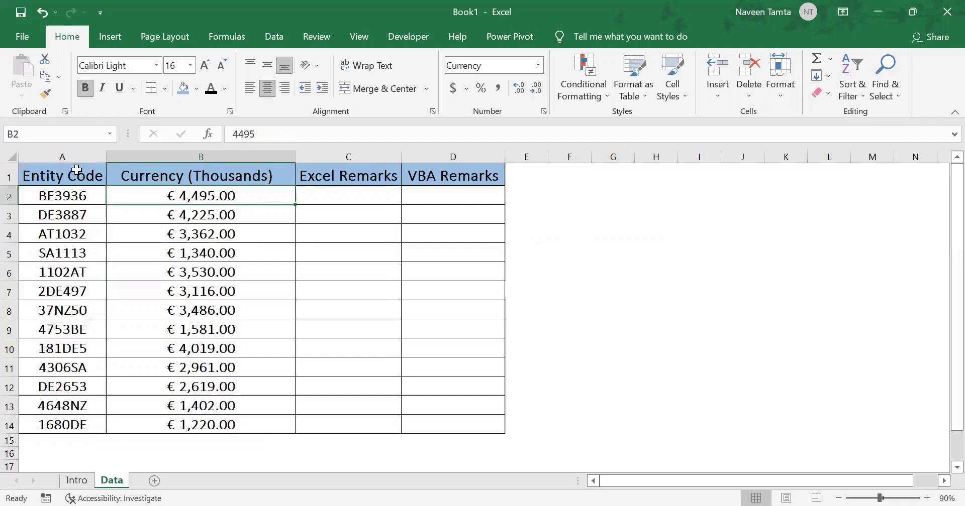
# Step: Enter =IF(A2="*DE*", "TRUE", "FALSE") in C2, correcting the misspelled FALSE
pyautogui.press('Right')
pyautogui.write('=i')
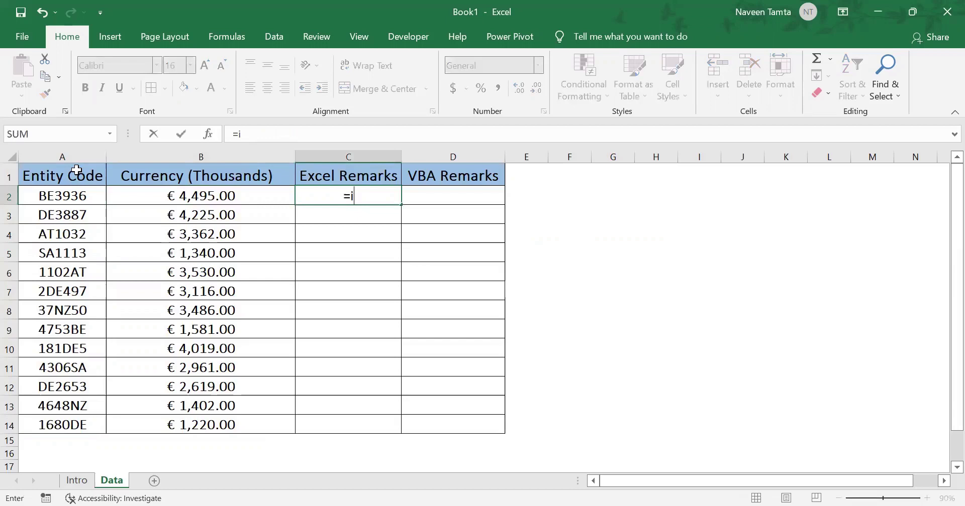
pyautogui.press('Tab')
pyautogui.press('Left')
pyautogui.press('Left')
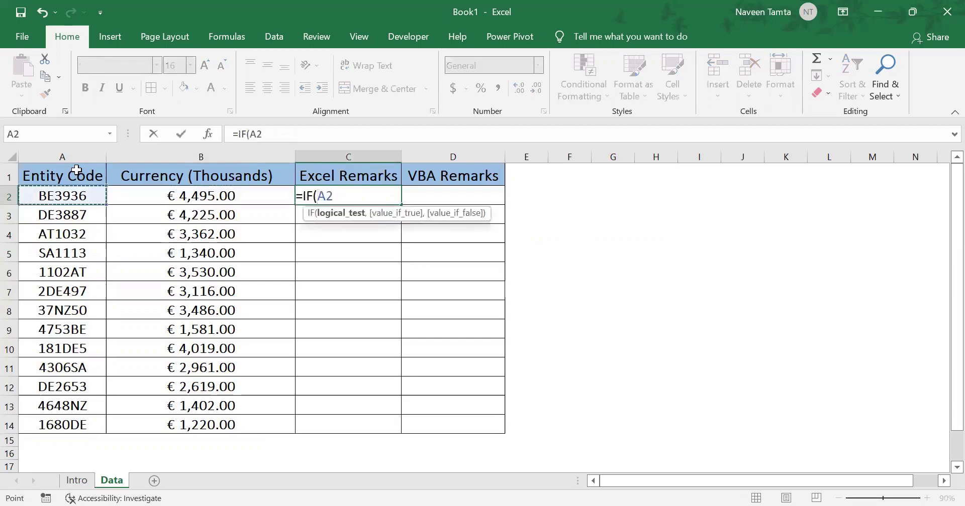
pyautogui.write('="*')
pyautogui.write('DE')
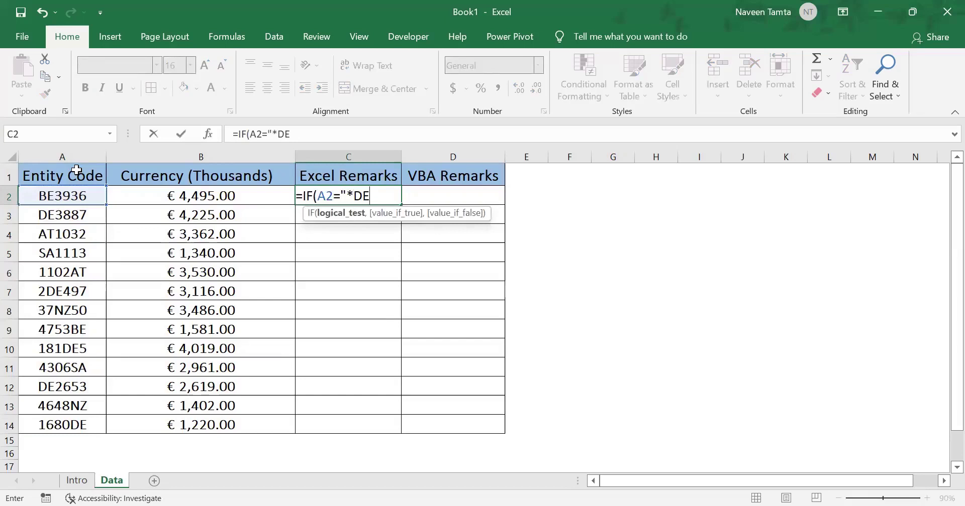
pyautogui.write('*"')
pyautogui.write(', ')
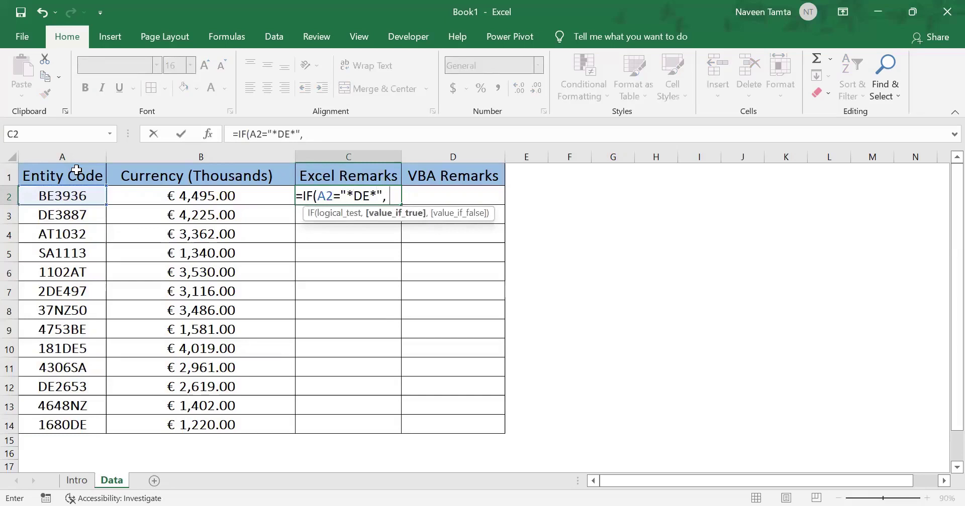
pyautogui.write('TRUE, ')
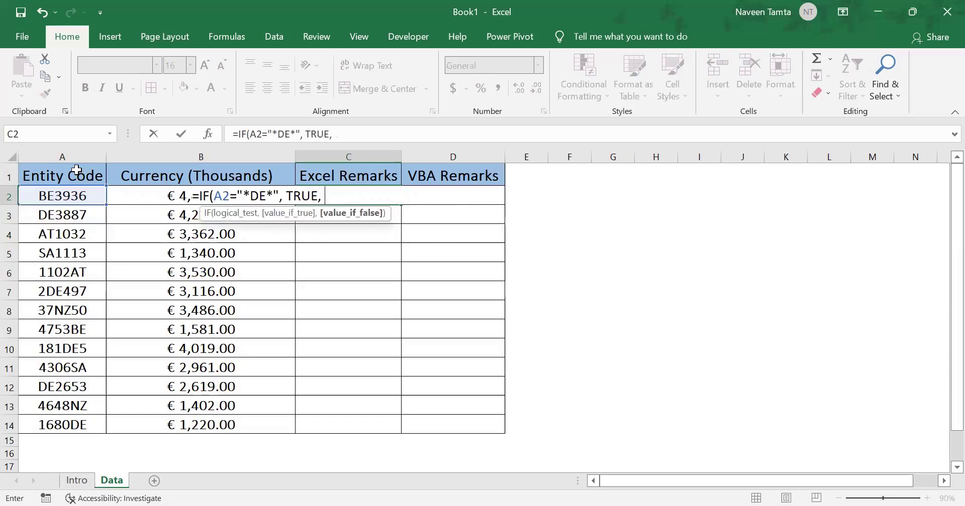
pyautogui.write('FALE')
pyautogui.press('BackSpace')
pyautogui.write('SE')
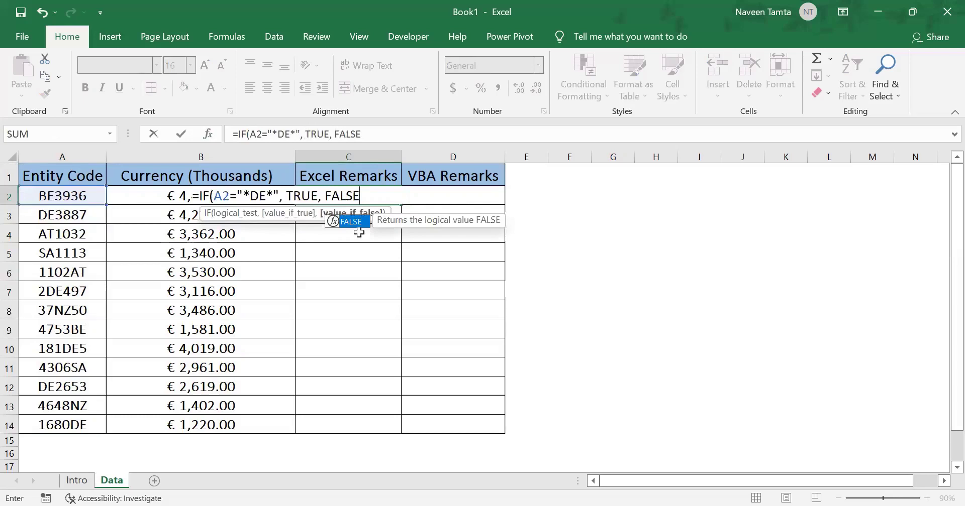
pyautogui.press('F2')
pyautogui.press('Left')
pyautogui.press('Left')
pyautogui.press('Left')
pyautogui.write('", "')
pyautogui.press('Right')
pyautogui.press('Right')
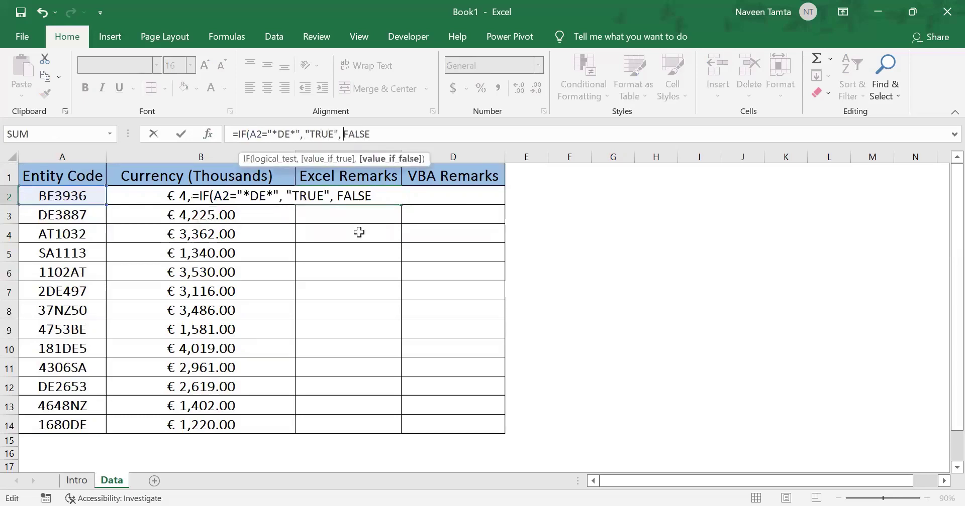
pyautogui.write('"')
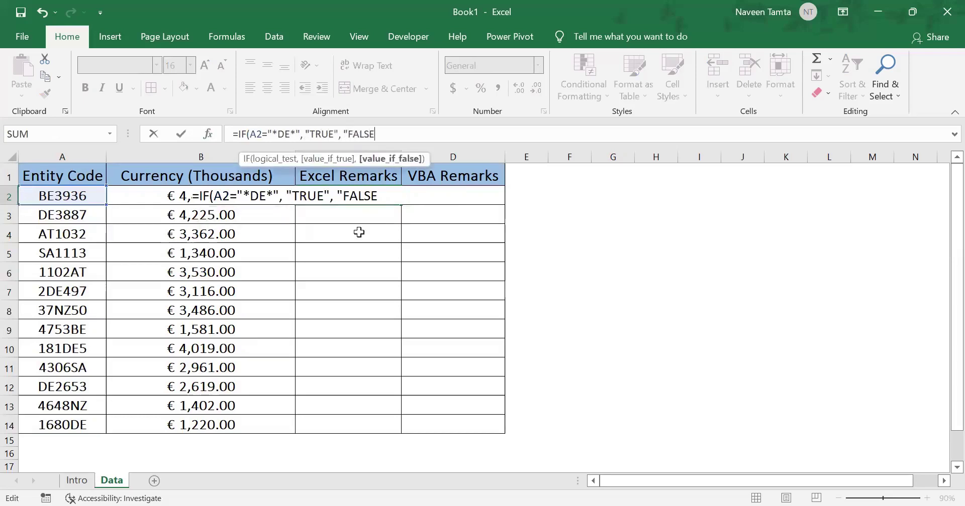
pyautogui.write('"')
pyautogui.write(')')
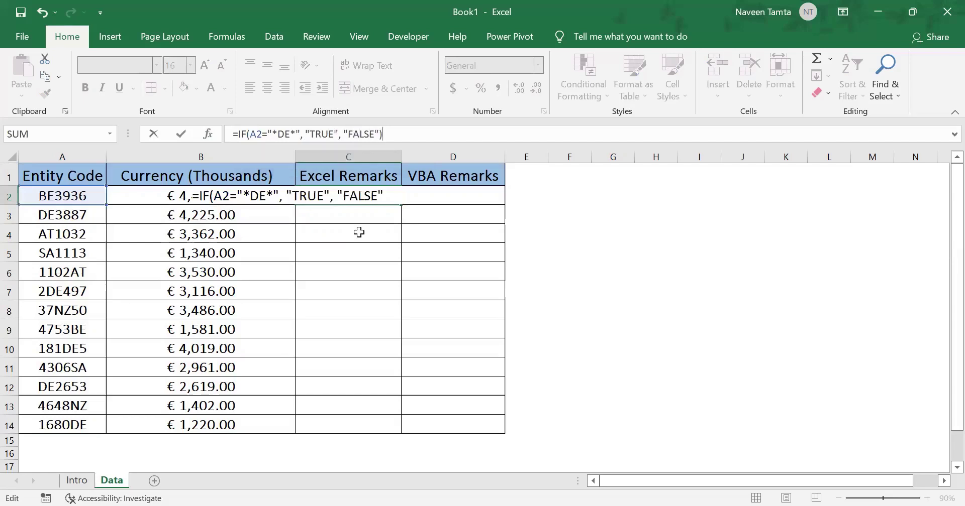
pyautogui.press('Return')
# Step: Check C2's FALSE result for BE3936 against the neighbouring cells in row 2
pyautogui.press('Up')
pyautogui.press('Left')
pyautogui.press('Left')
pyautogui.press('Right')
pyautogui.press('Right')
pyautogui.press('Right')
pyautogui.press('Left')
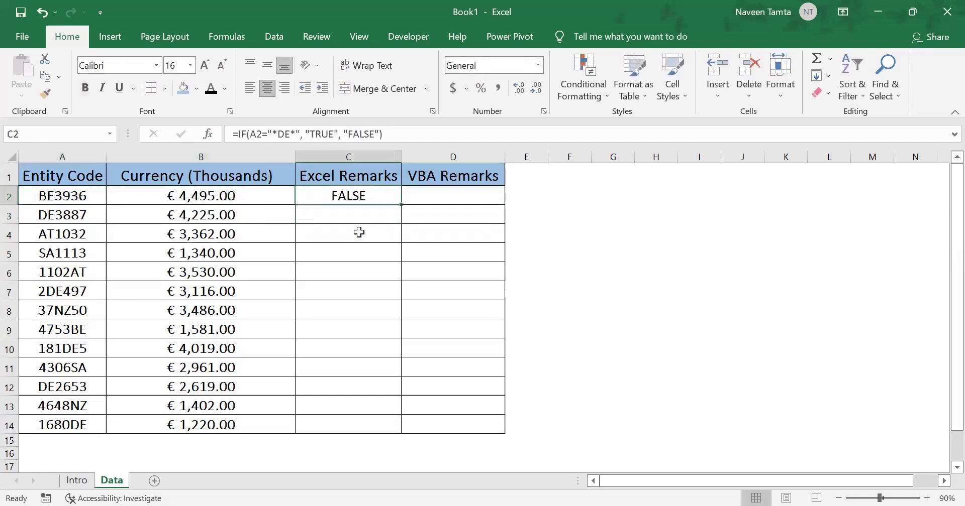
pyautogui.press('Left')
pyautogui.press('Left')
pyautogui.press('Right')
pyautogui.press('Right')
# Step: Fill the IF formula from C2 down through C14
pyautogui.hotkey('shift', 'Down')
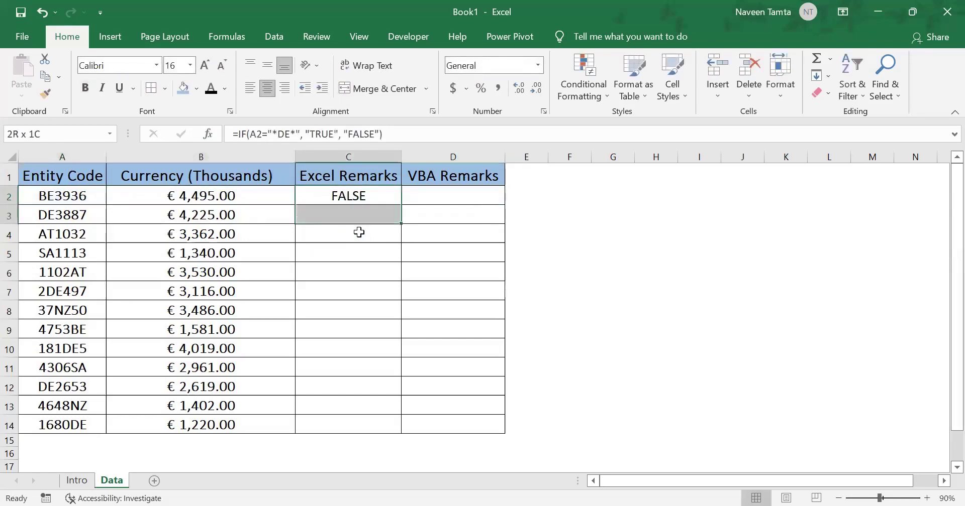
pyautogui.hotkey('ctrl', 'd')
pyautogui.press('Down')
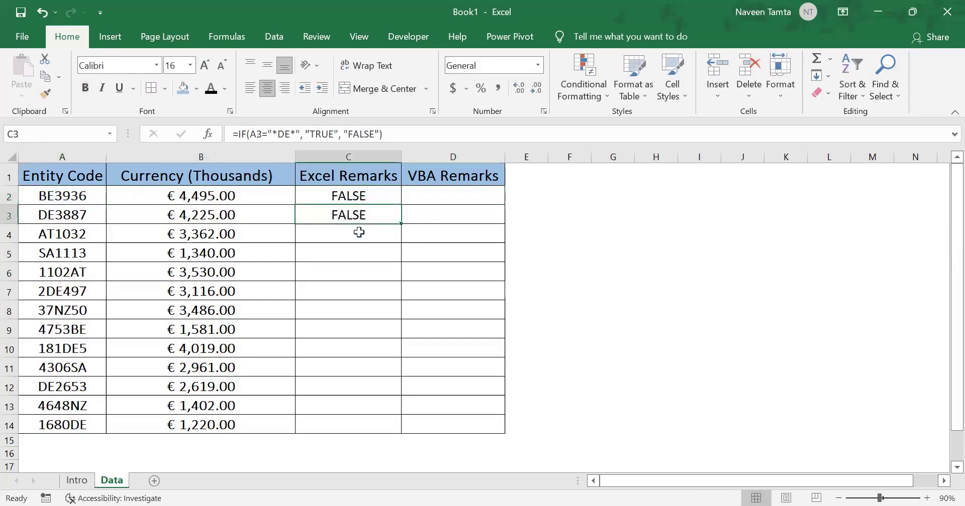
pyautogui.press('Left')
pyautogui.hotkey('ctrl', 'Down')
pyautogui.press('Right')
pyautogui.hotkey('ctrl', 'shift', 'Up')
pyautogui.hotkey('ctrl', 'd')
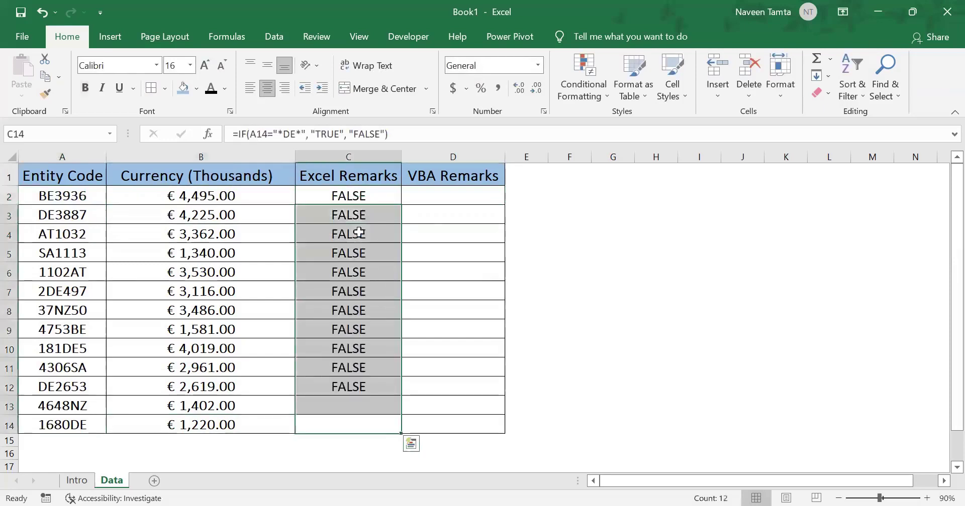
pyautogui.hotkey('ctrl', 'Up')
pyautogui.press('Down')
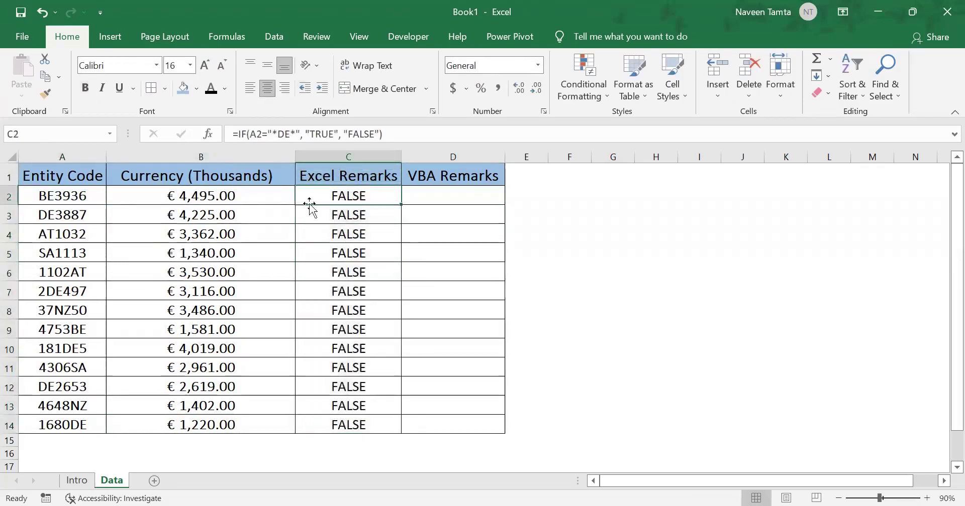
# Step: Inspect the C2 formula, then delete the FALSE results from C2:C14
pyautogui.press('F2')
pyautogui.click(280, 135)
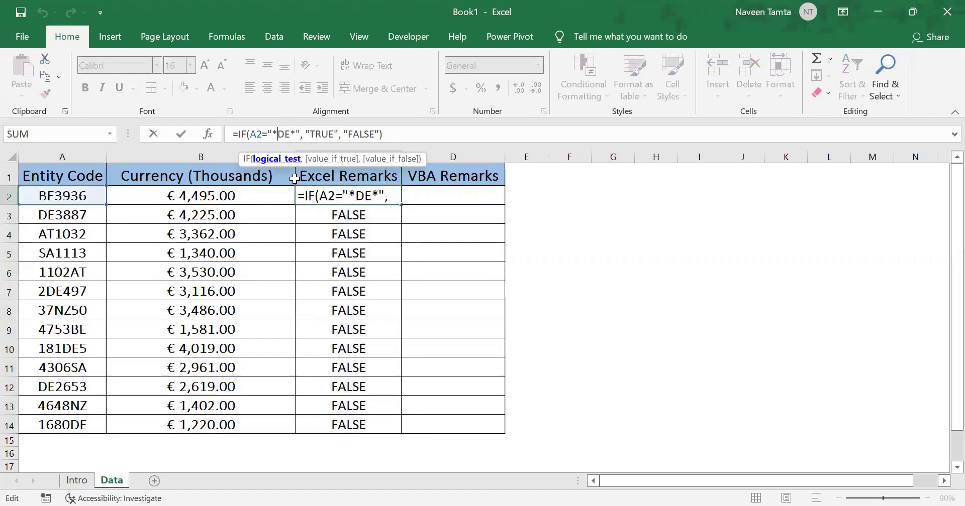
pyautogui.press('Escape')
pyautogui.hotkey('ctrl', 'shift', 'Down')
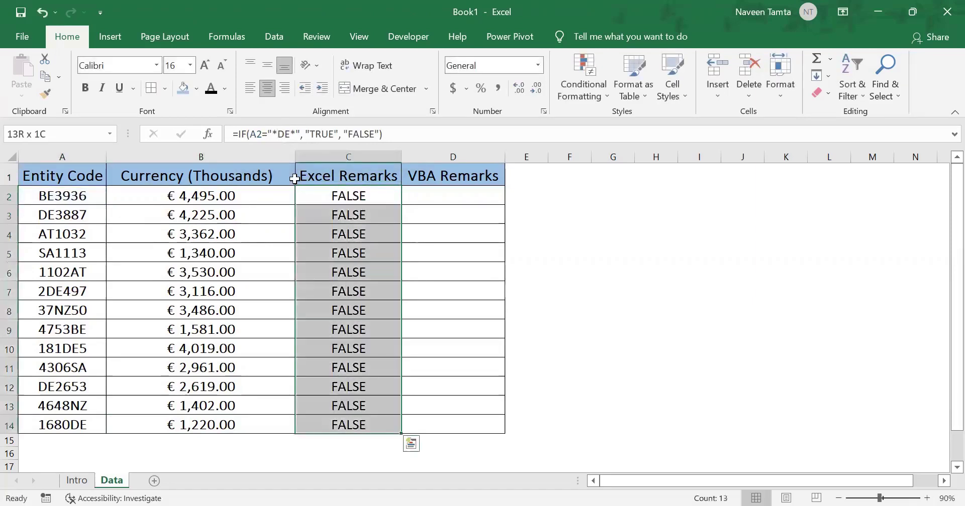
pyautogui.press('Delete')
pyautogui.press('Home')
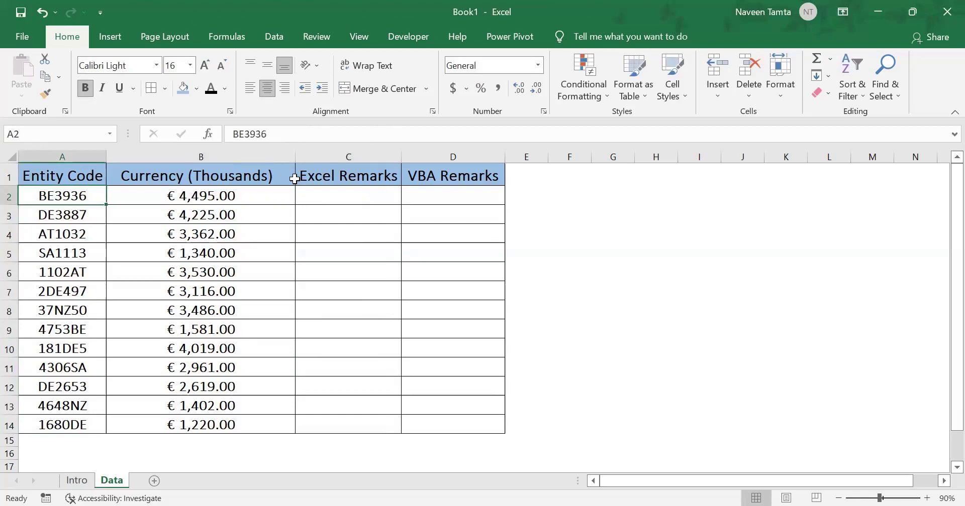
# Step: Enter the labels FIND in F2 and SEARCH in F3
pyautogui.press('Right')
pyautogui.press('Right')
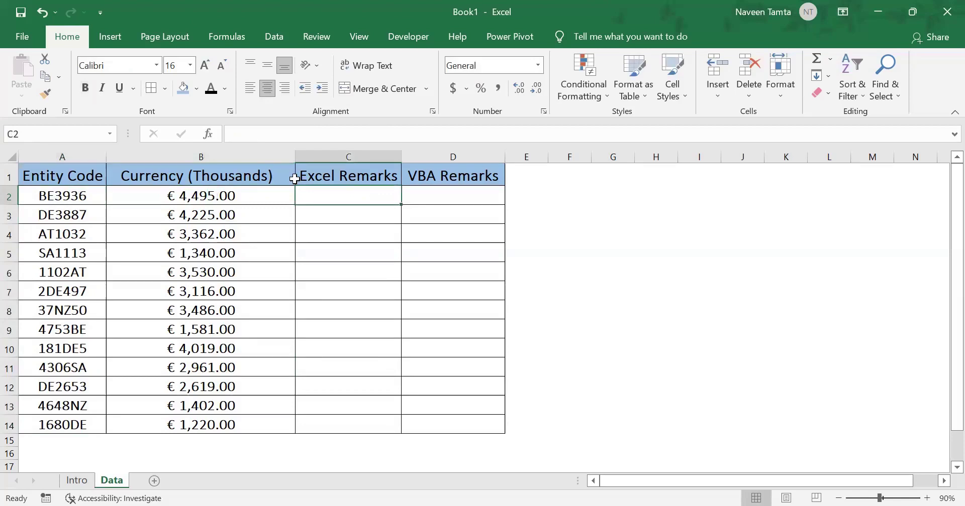
pyautogui.press('Right')
pyautogui.press('Right')
pyautogui.press('Right')
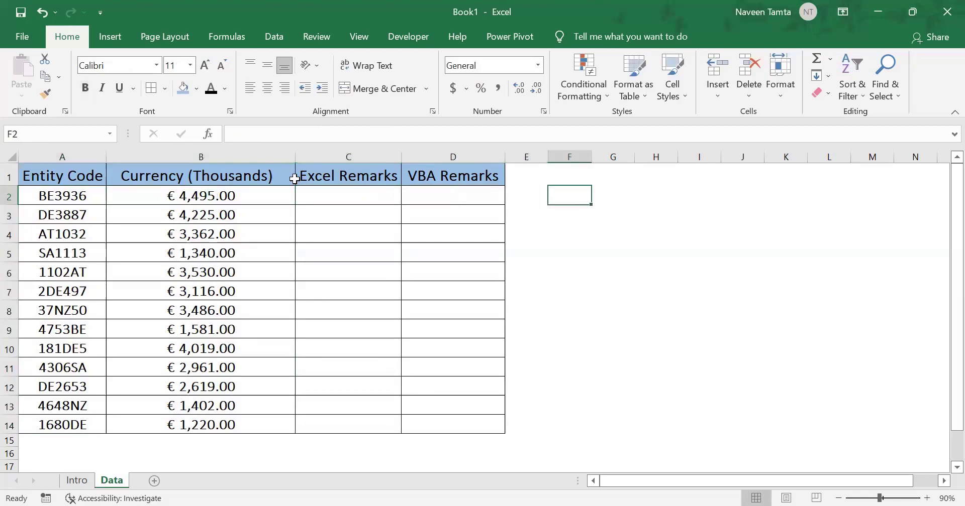
pyautogui.write('FIND')
pyautogui.press('Return')
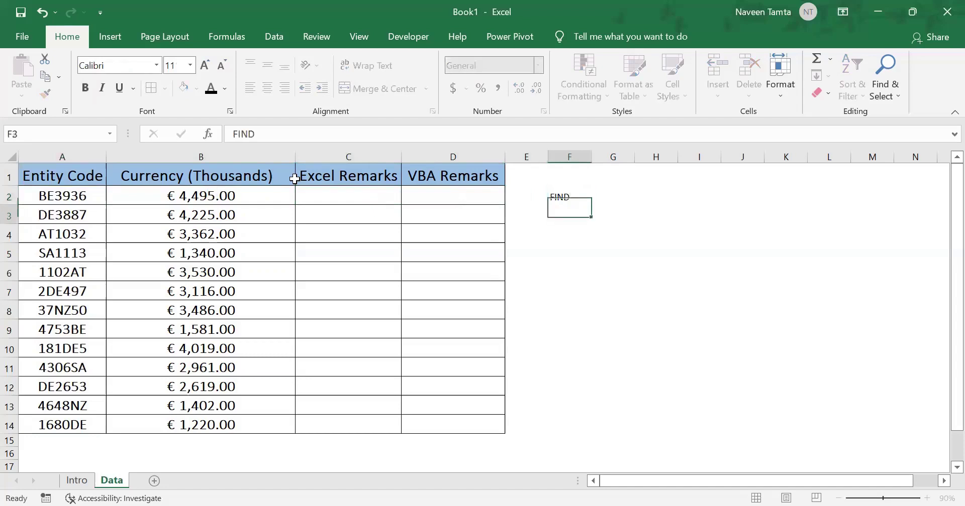
pyautogui.write('SEARCH')
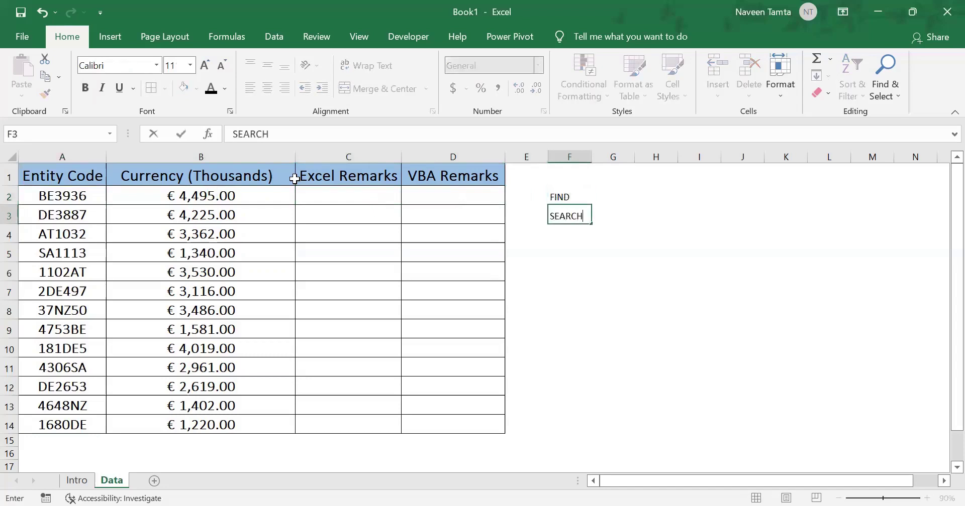
pyautogui.press('Return')
# Step: Select the FIND and SEARCH labels in F2:F3, then return to cell C2
pyautogui.press('Up')
pyautogui.press('Up')
pyautogui.hotkey('shift', 'Down')
pyautogui.hotkey('shift', 'Up')
pyautogui.hotkey('shift', 'Down')
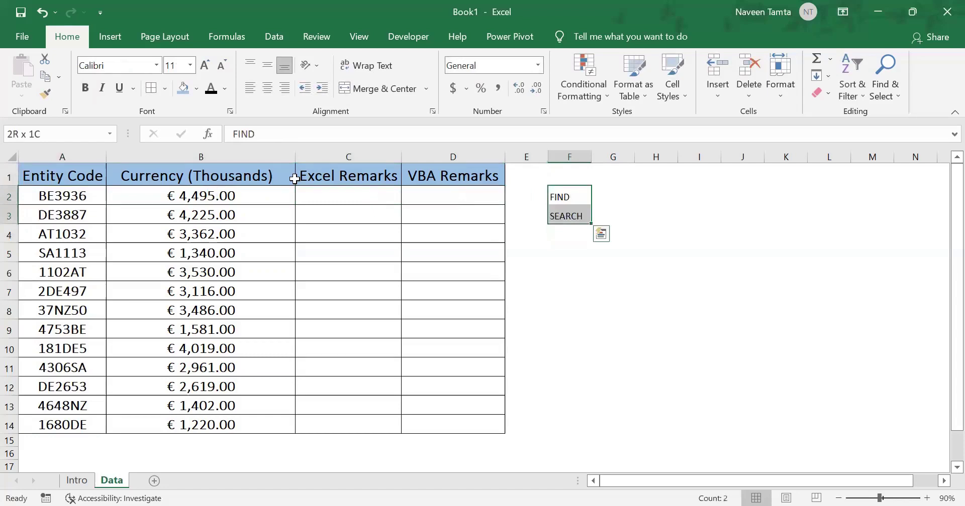
pyautogui.press('Right')
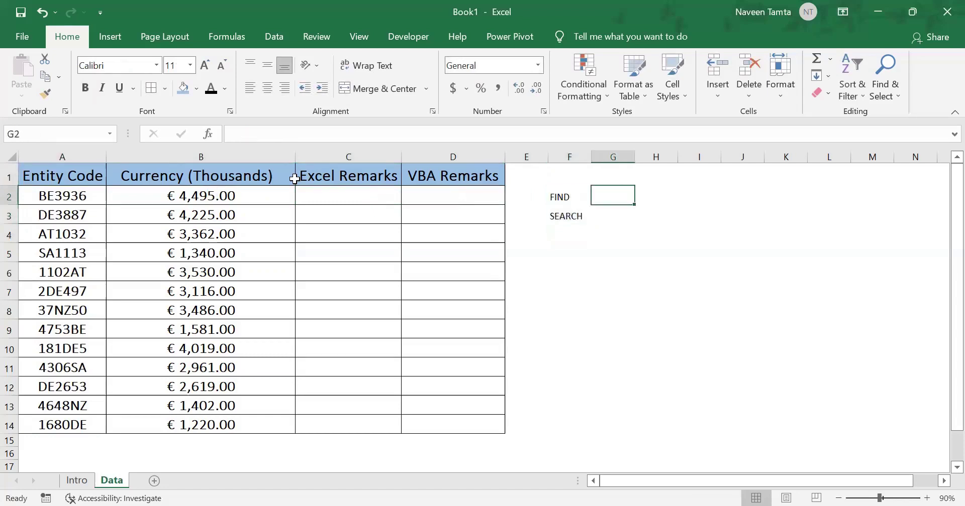
pyautogui.press('Left')
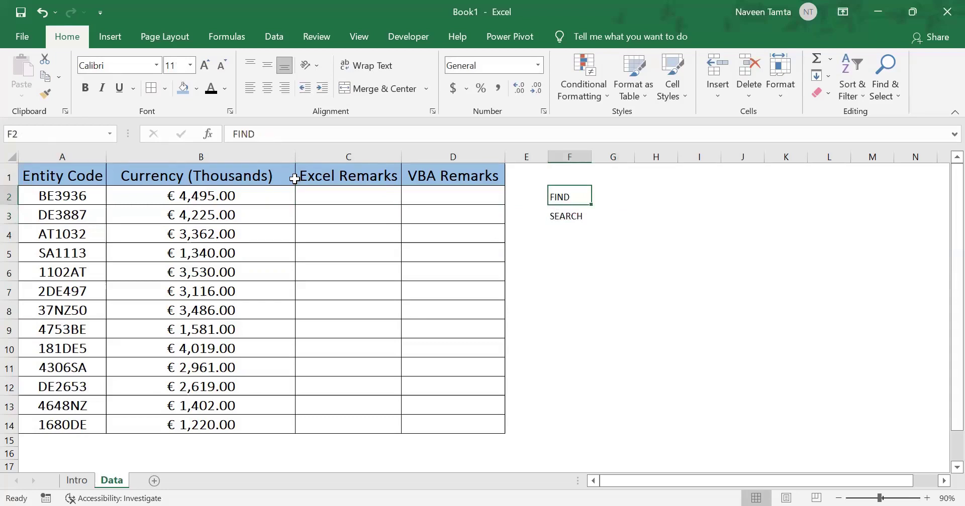
pyautogui.hotkey('shift', 'Down')
pyautogui.hotkey('shift', 'Up')
pyautogui.hotkey('shift', 'Down')
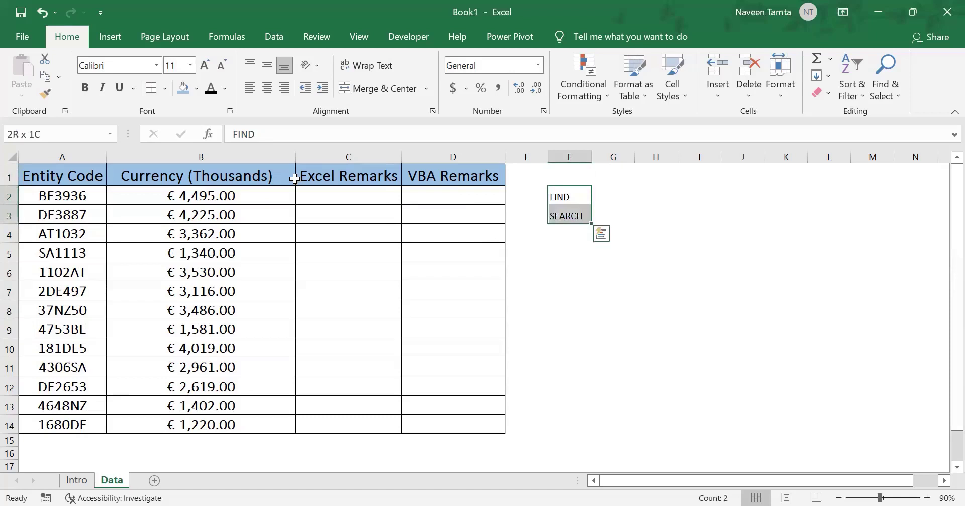
pyautogui.press('Left')
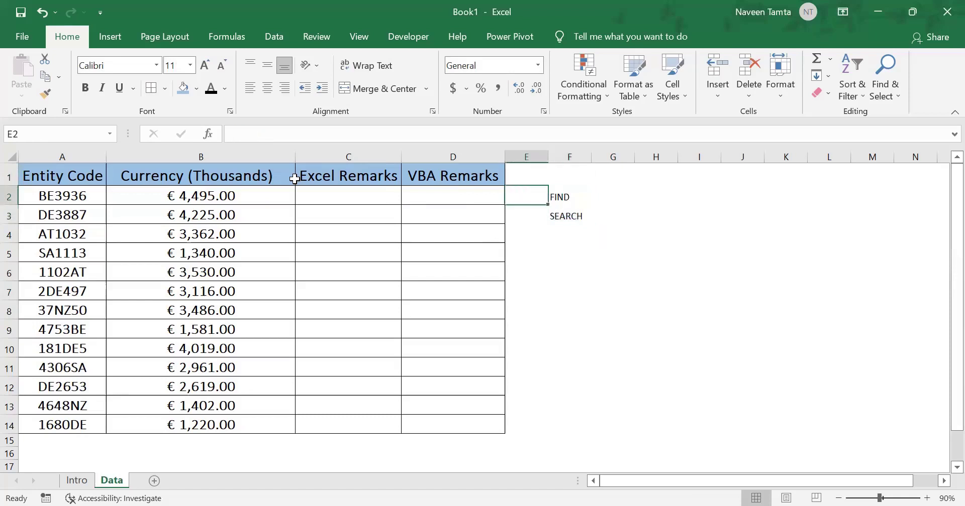
pyautogui.press('Left')
pyautogui.press('Left')
# Step: Enter =FIND("DE", A2) in C2, which returns #VALUE! for BE3936
pyautogui.write('=')
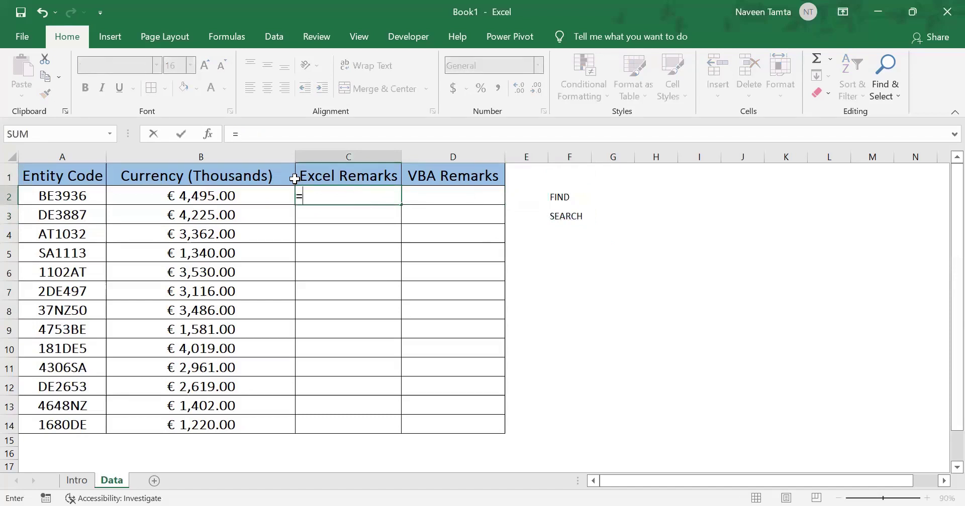
pyautogui.write('FIND("DE",')
pyautogui.press('Left')
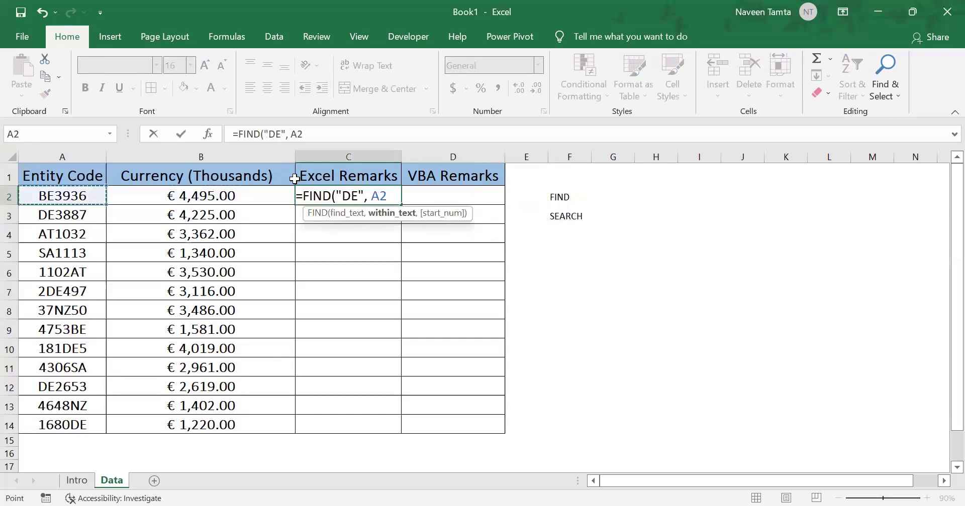
pyautogui.write(')')
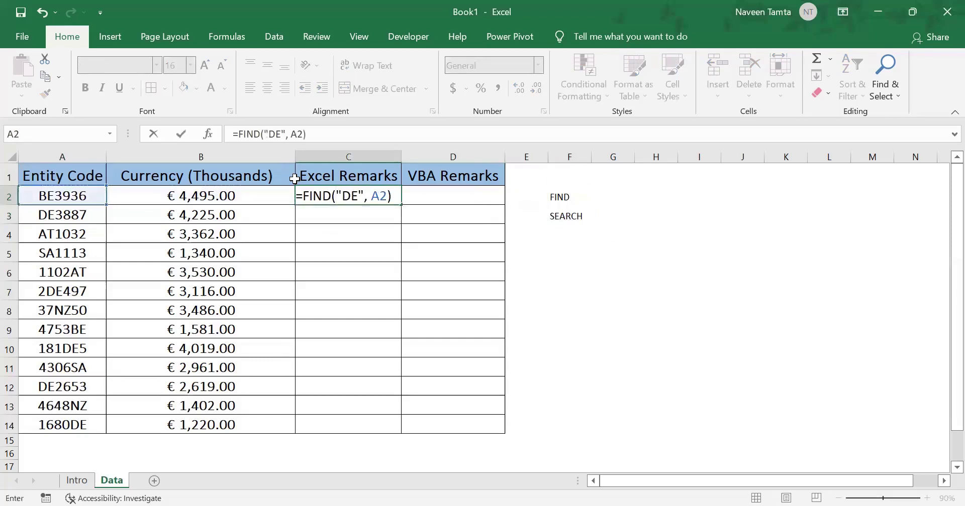
pyautogui.press('Return')
pyautogui.press('Up')
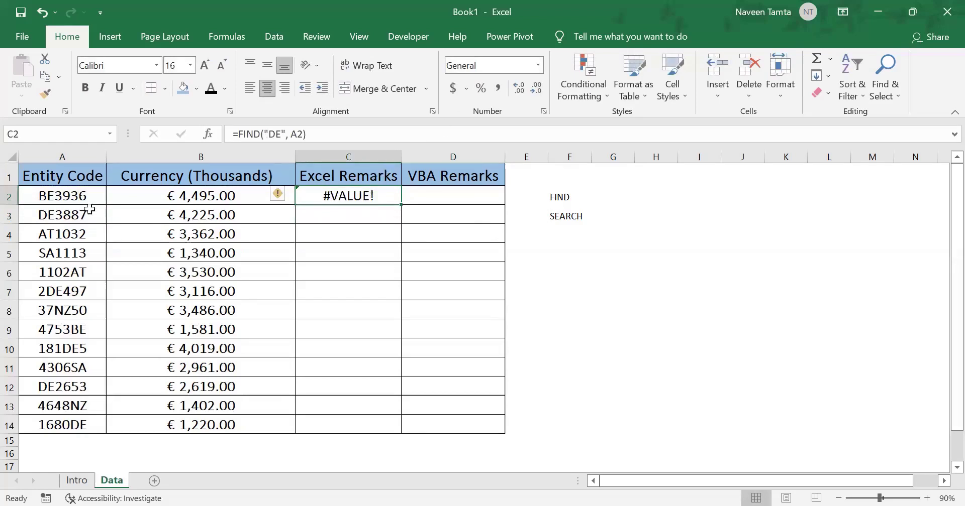
# Step: Fill the FIND formula down into C3, returning 1 for DE3887
pyautogui.hotkey('shift', 'Down')
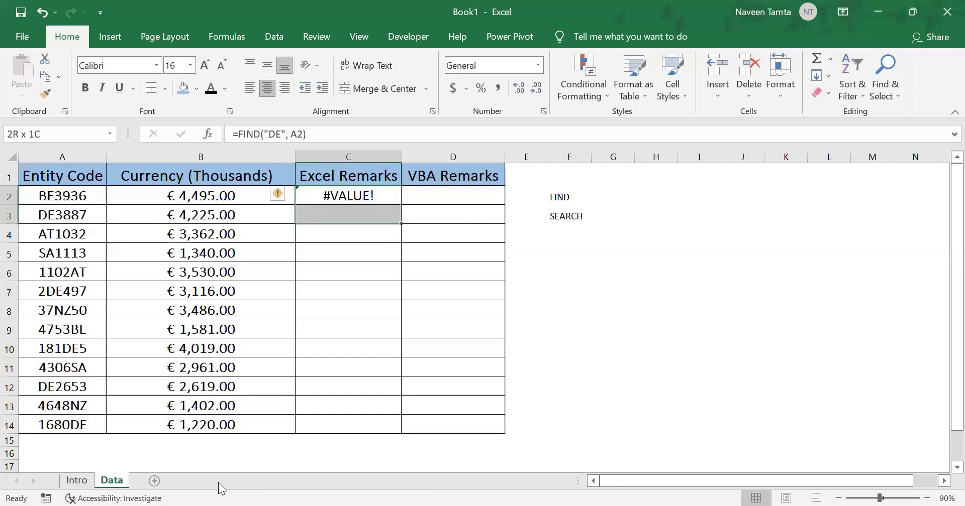
pyautogui.hotkey('ctrl', 'd')
pyautogui.press('Down')
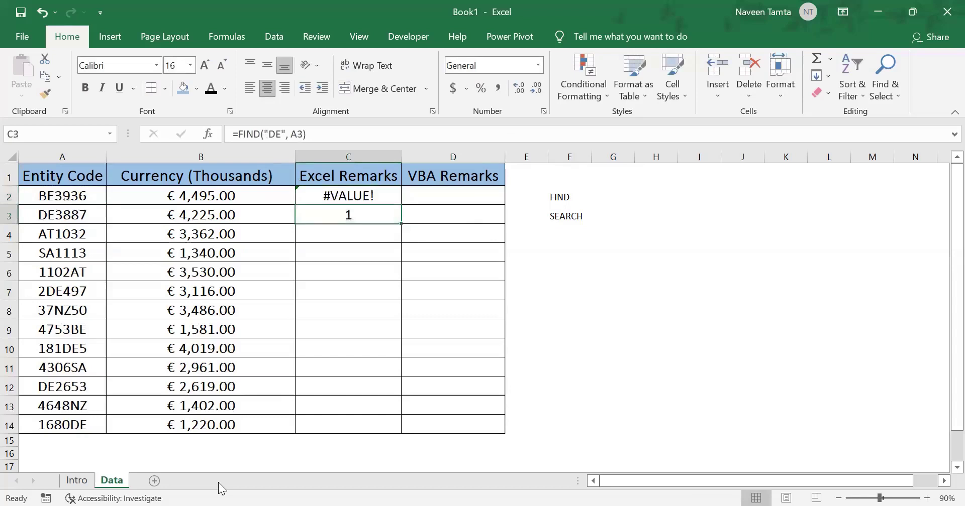
pyautogui.press('Left')
pyautogui.press('Left')
pyautogui.press('Right')
pyautogui.press('Right')
pyautogui.press('Left')
pyautogui.press('Left')
pyautogui.press('Right')
pyautogui.press('Right')
# Step: Test-paste the FIND formula into C7 (2DE497) and C14 (1680DE), then undo the pastes
pyautogui.hotkey('ctrl', 'c')
pyautogui.press('Down')
pyautogui.press('Down')
pyautogui.press('Down')
pyautogui.press('Down')
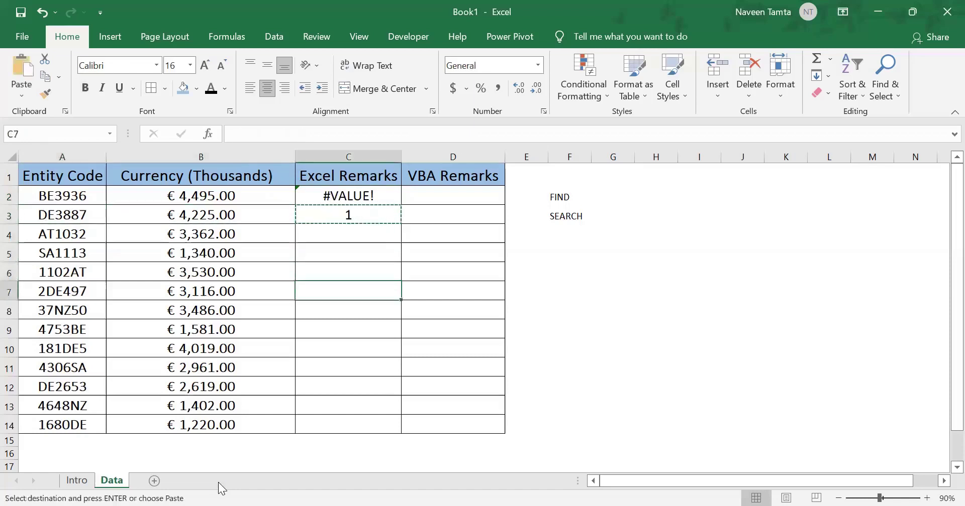
pyautogui.press('Left')
pyautogui.press('Left')
pyautogui.press('Right')
pyautogui.press('Right')
pyautogui.hotkey('ctrl', 'v')
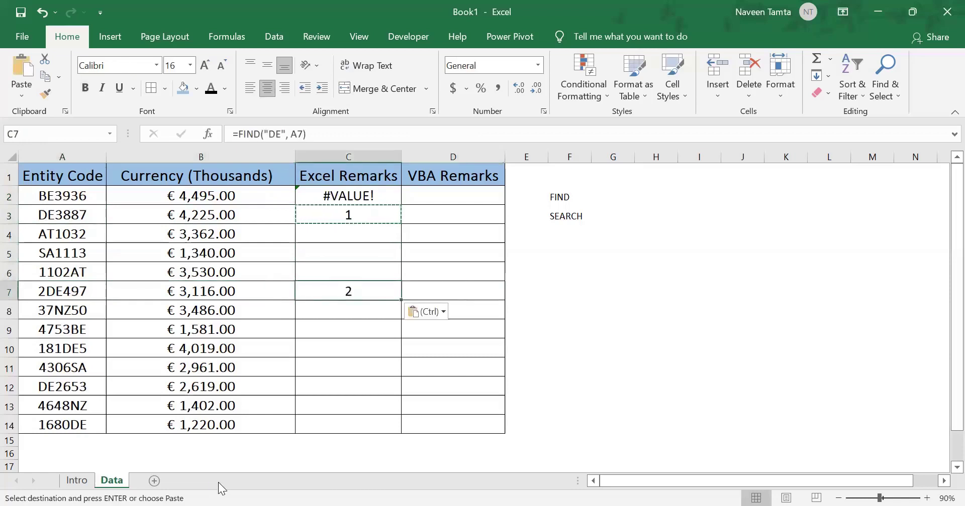
pyautogui.hotkey('ctrl', 'c')
pyautogui.press('Down')
pyautogui.press('Down')
pyautogui.press('Down')
pyautogui.press('Down')
pyautogui.press('Down')
pyautogui.press('Down')
pyautogui.press('Down')
pyautogui.press('Left')
pyautogui.press('Left')
pyautogui.press('Right')
pyautogui.press('Right')
pyautogui.hotkey('ctrl', 'v')
pyautogui.press('Up')
pyautogui.press('Down')
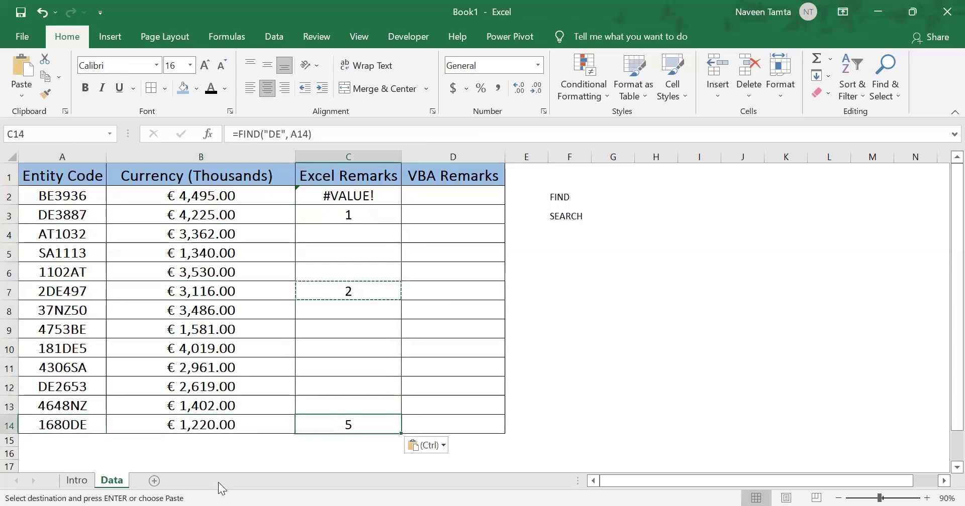
pyautogui.hotkey('ctrl', 'z')
pyautogui.hotkey('ctrl', 'z')
pyautogui.hotkey('ctrl', 'z')
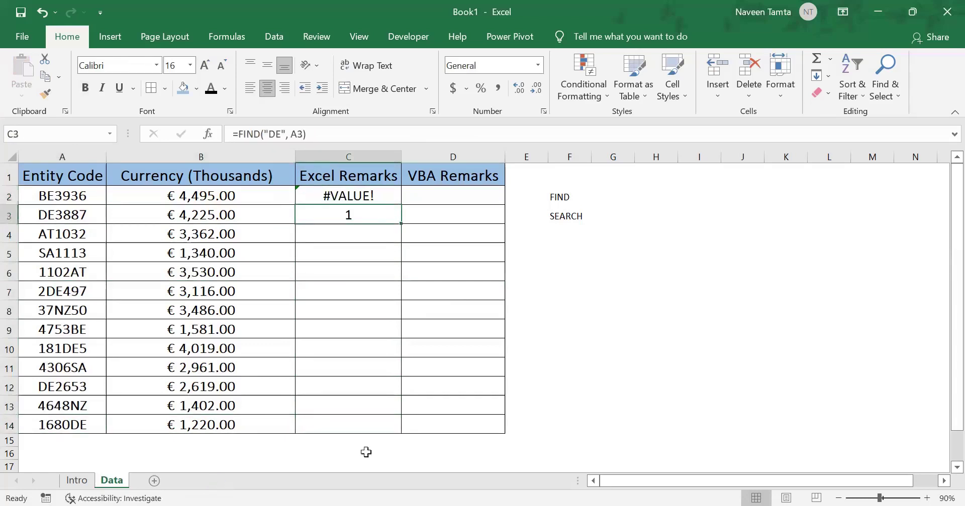
# Step: Change the entity code in A3 to lowercase de3887
pyautogui.hotkey('ctrl', 'z')
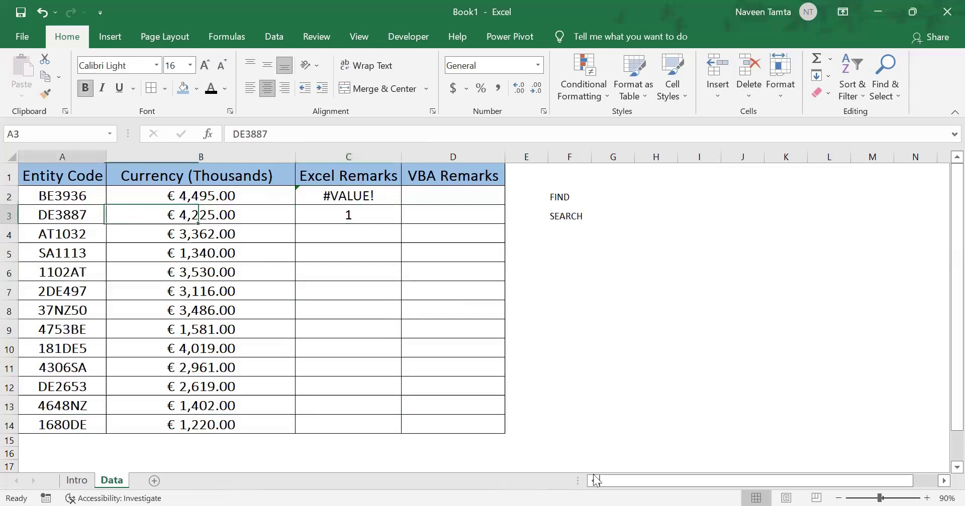
pyautogui.press('F2')
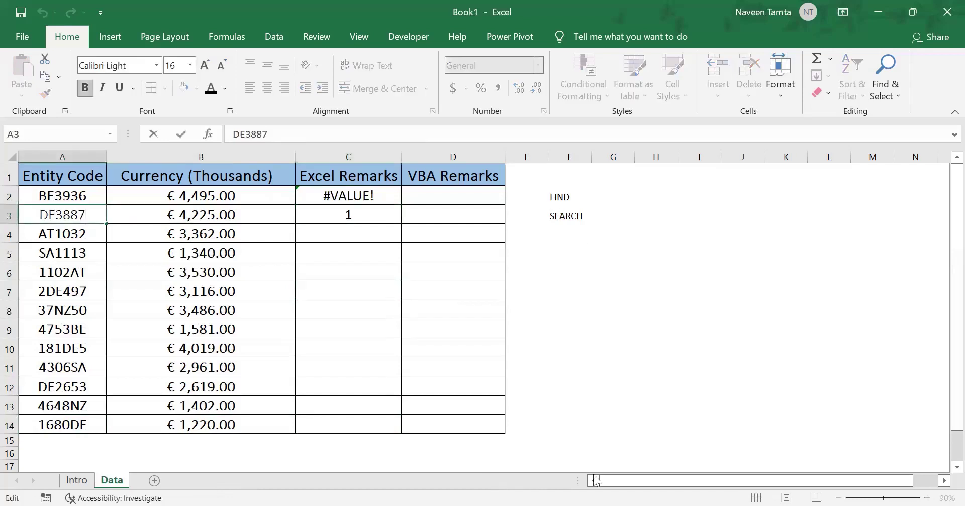
pyautogui.hotkey('shift', 'Right')
pyautogui.hotkey('shift', 'Right')
pyautogui.write('de')
pyautogui.press('Return')
pyautogui.press('Up')
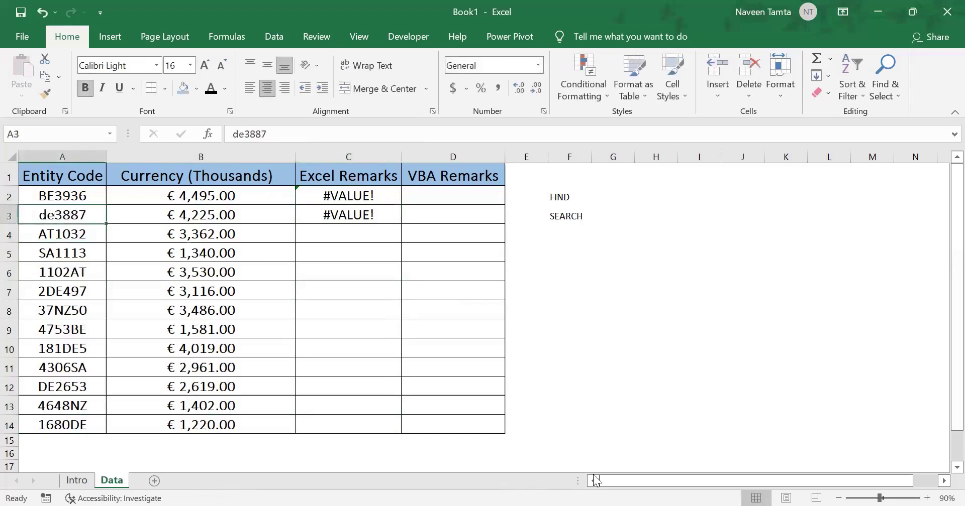
# Step: Clear the FIND formulas from C2:C3
pyautogui.press('Right')
pyautogui.press('Right')
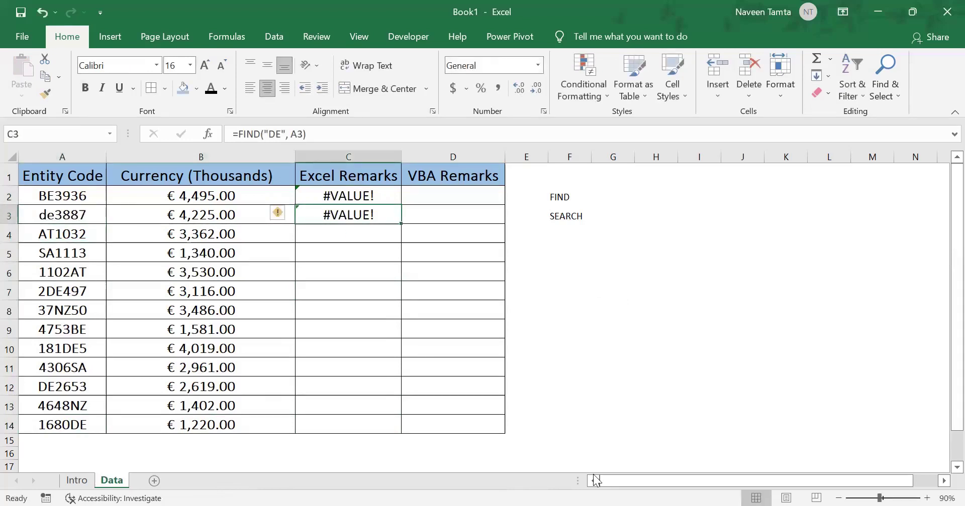
pyautogui.hotkey('shift', 'Up')
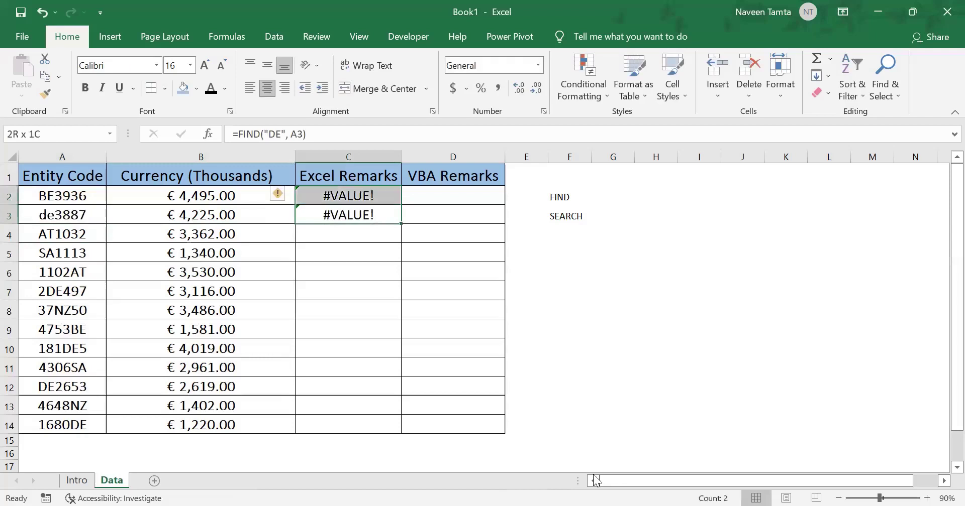
pyautogui.press('Delete')
pyautogui.press('Right')
pyautogui.press('Right')
pyautogui.press('Right')
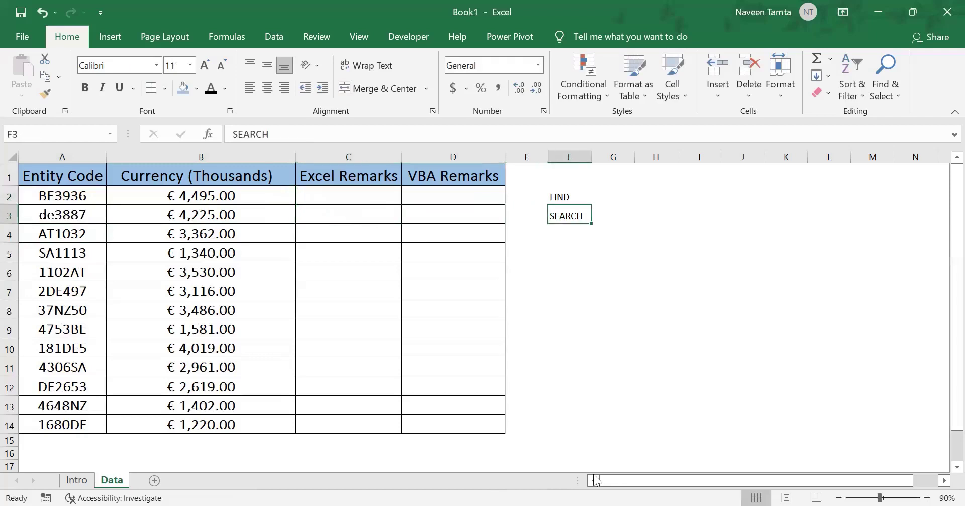
pyautogui.press('Left')
pyautogui.press('Left')
pyautogui.press('Left')
pyautogui.press('Up')
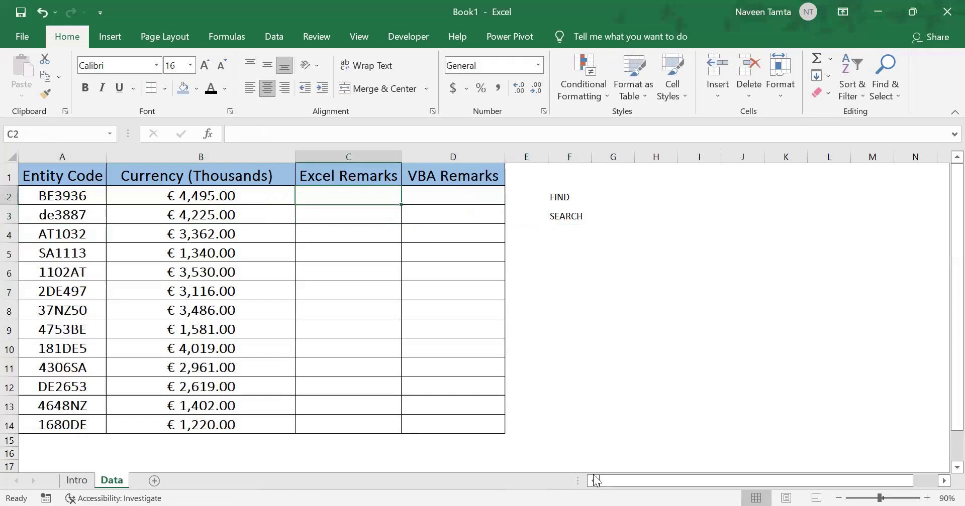
# Step: Enter =SEARCH("DE", $A2) in C2, which shows #VALUE! for BE3936
pyautogui.write('=')
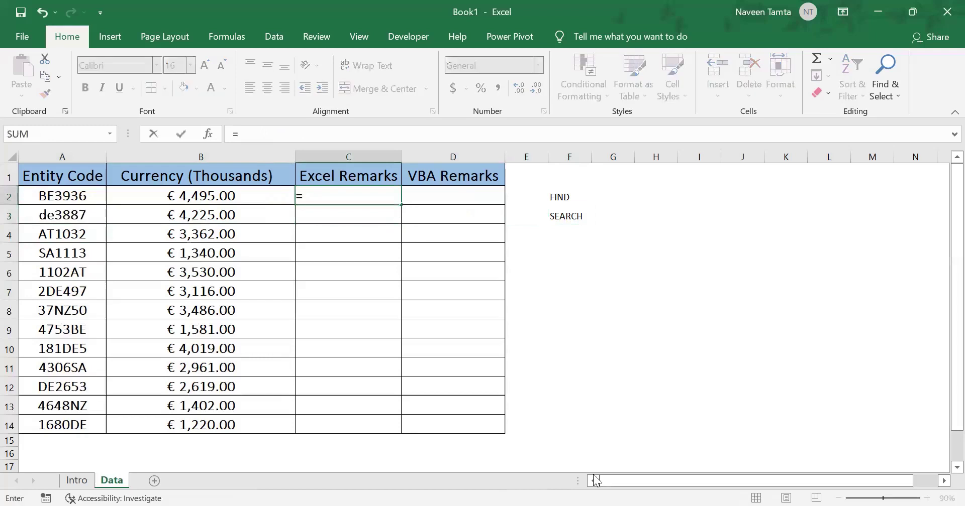
pyautogui.write('SEARCH(')
pyautogui.press('Left')
pyautogui.press('Left')
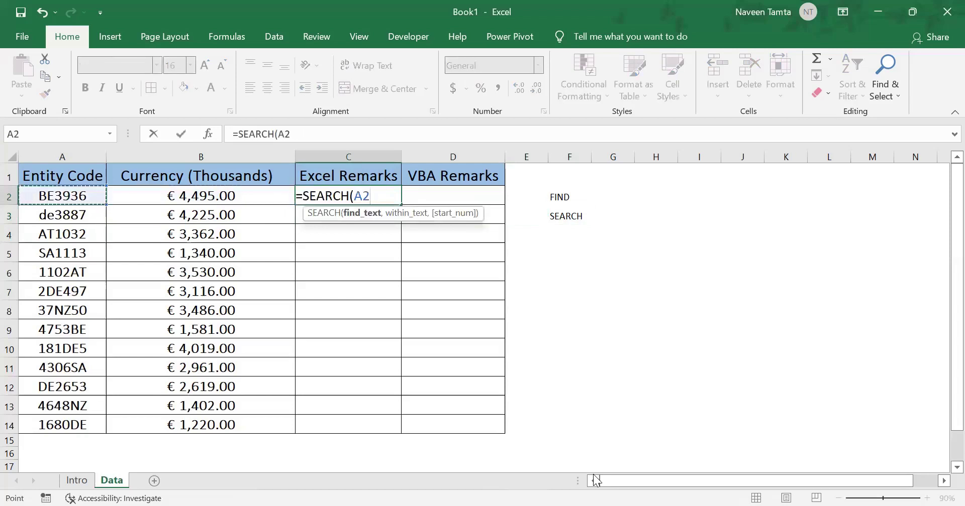
pyautogui.press('BackSpace')
pyautogui.press('BackSpace')
pyautogui.write('"DE",')
pyautogui.press('Left')
pyautogui.press('Left')
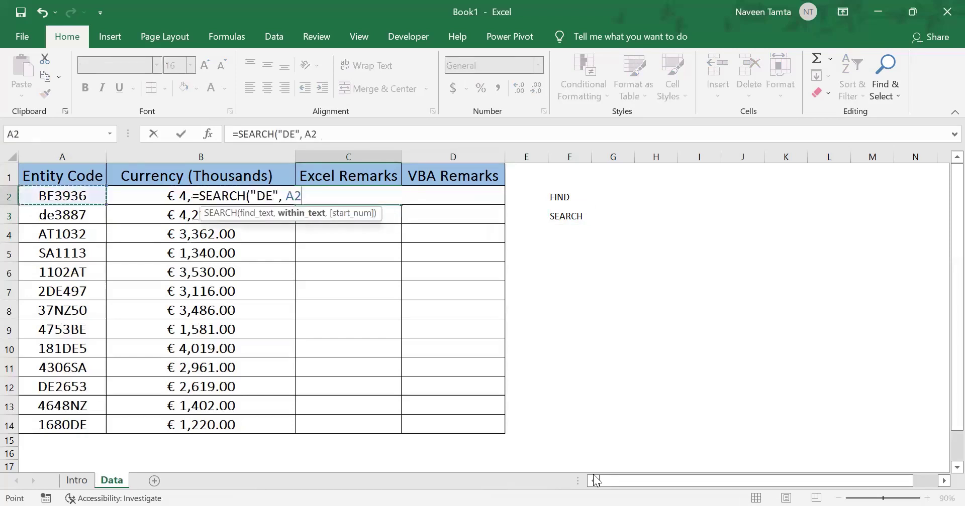
pyautogui.press('F4')
pyautogui.press('F4')
pyautogui.press('F4')
pyautogui.press('Return')
# Step: Fill the SEARCH formula down into C3, returning 1 for de3887
pyautogui.press('Up')
pyautogui.hotkey('shift', 'Down')
pyautogui.hotkey('ctrl', 'd')
pyautogui.press('Down')
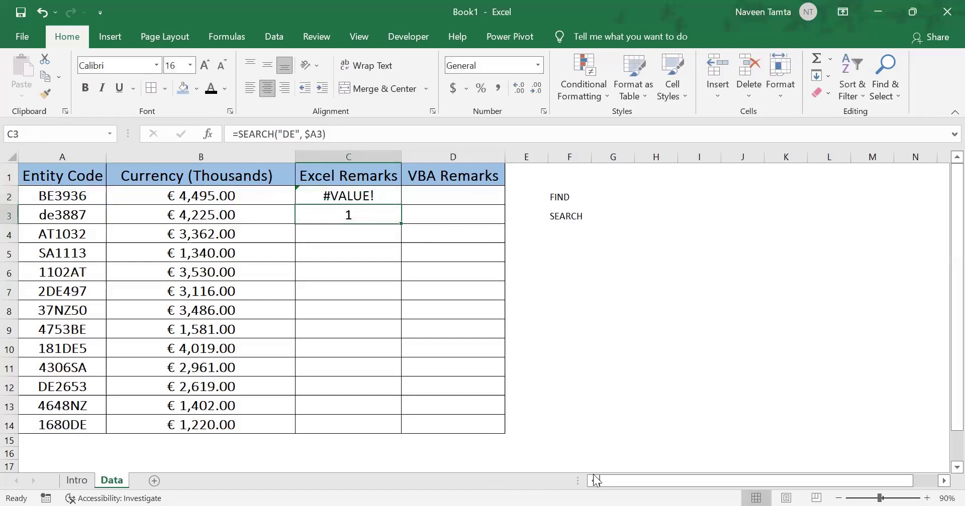
# Step: Copy the C3 search formula and clear an accidental paste into C9
pyautogui.hotkey('ctrl', 'c')
pyautogui.press('Down')
pyautogui.press('Left')
pyautogui.press('Left')
pyautogui.press('Down')
pyautogui.press('Down')
pyautogui.press('Down')
# Step: Copy the C3 formula again and paste it into C7, returning 2
pyautogui.press('Down')
pyautogui.press('Down')
pyautogui.press('Right')
pyautogui.press('Right')
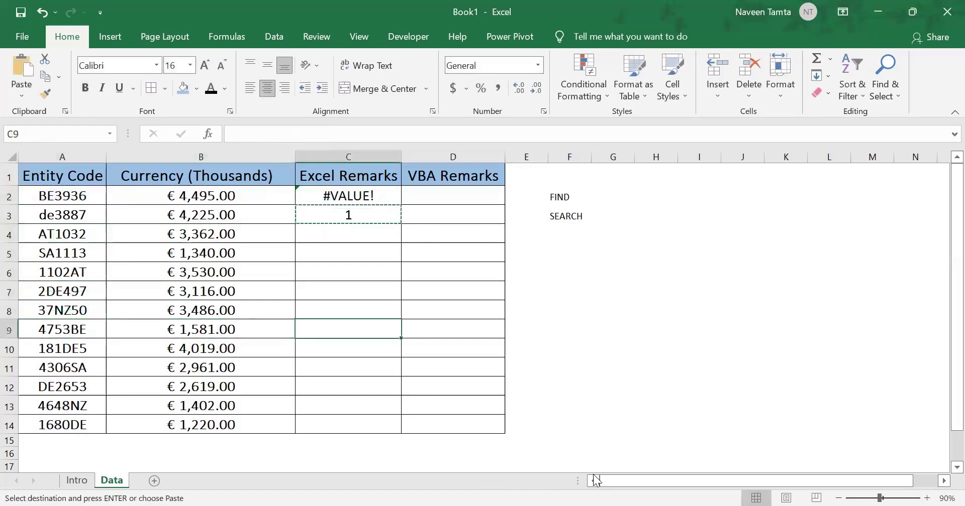
pyautogui.hotkey('ctrl', 'v')
pyautogui.press('Left')
pyautogui.press('Left')
pyautogui.press('Right')
pyautogui.press('Right')
pyautogui.press('Delete')
pyautogui.press('Left')
pyautogui.press('Left')
pyautogui.press('Right')
pyautogui.press('Right')
pyautogui.hotkey('ctrl', 'Up')
pyautogui.hotkey('ctrl', 'c')
pyautogui.press('Down')
pyautogui.press('Down')
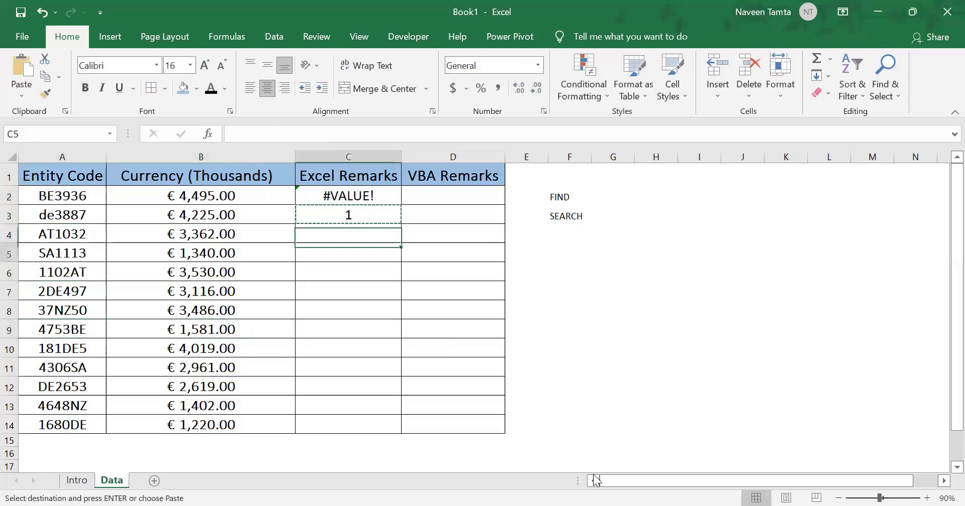
pyautogui.press('Down')
pyautogui.press('Left')
pyautogui.press('Left')
pyautogui.press('Down')
pyautogui.press('Down')
pyautogui.press('Down')
pyautogui.press('Down')
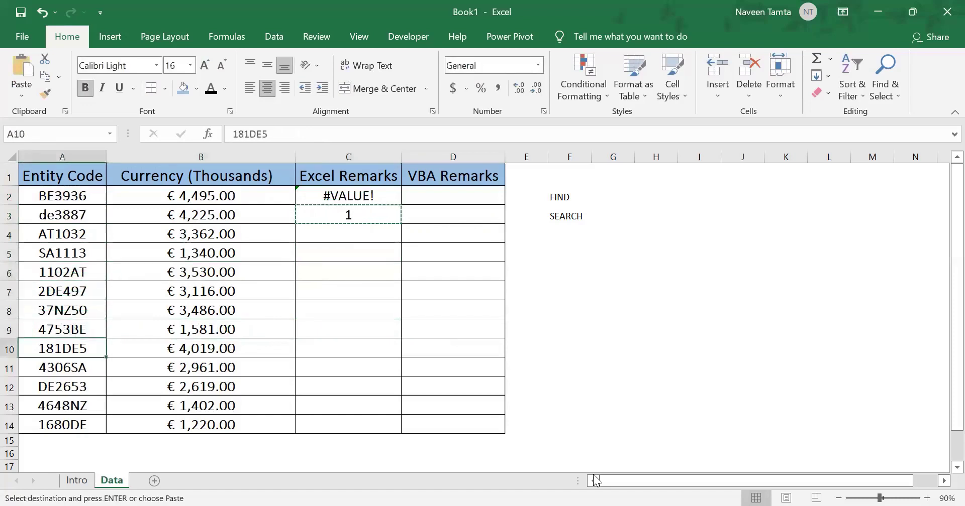
pyautogui.press('Up')
pyautogui.press('Up')
pyautogui.press('Up')
pyautogui.press('Right')
pyautogui.press('Right')
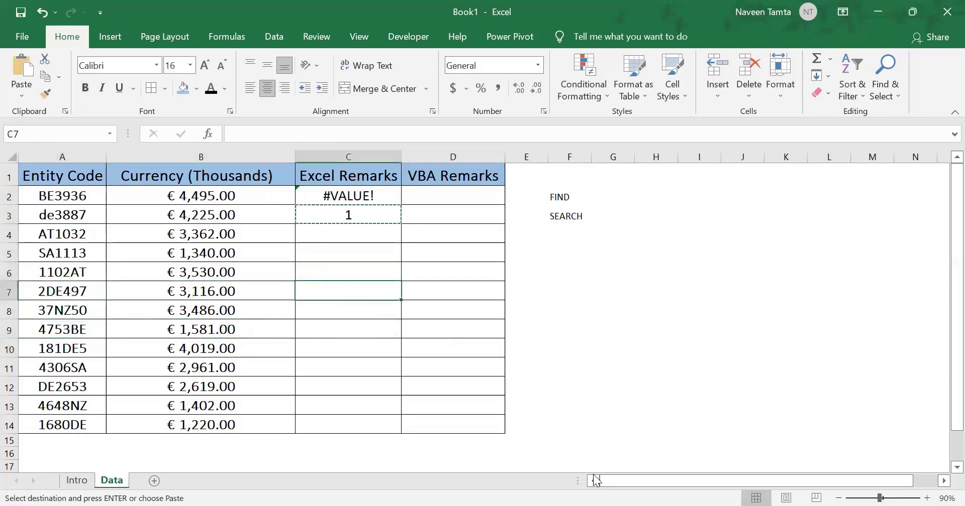
pyautogui.hotkey('ctrl', 'v')
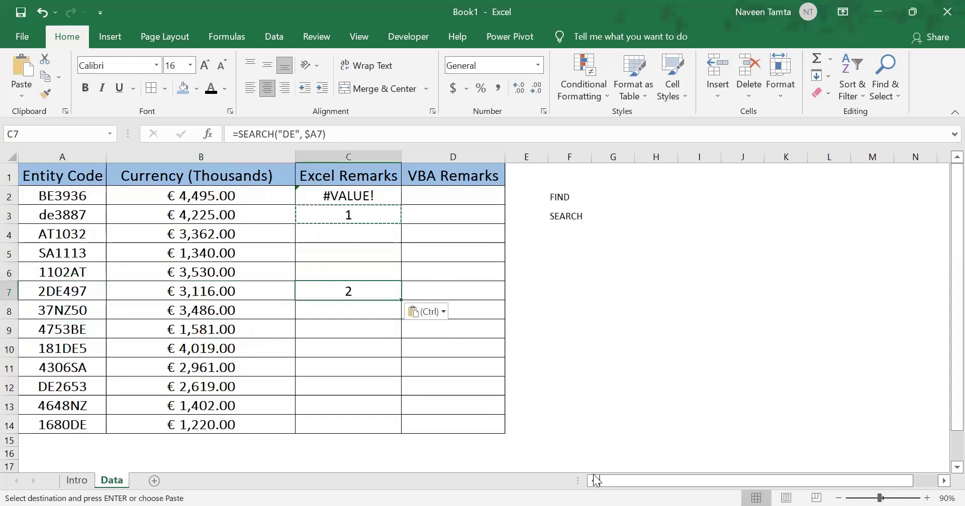
# Step: Paste the search formula into C10 and C14, returning 4 and 5
pyautogui.hotkey('ctrl', 'c')
pyautogui.press('Down')
pyautogui.press('Down')
pyautogui.press('Down')
pyautogui.press('Left')
pyautogui.press('Left')
pyautogui.press('Right')
pyautogui.press('Right')
pyautogui.hotkey('ctrl', 'v')
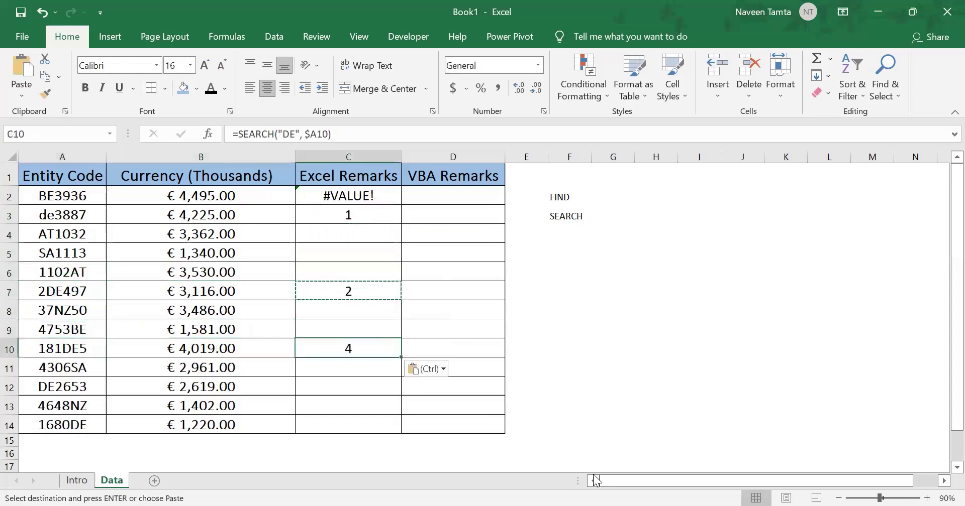
pyautogui.hotkey('ctrl', 'c')
pyautogui.press('Down')
pyautogui.press('Down')
pyautogui.press('Down')
pyautogui.press('Down')
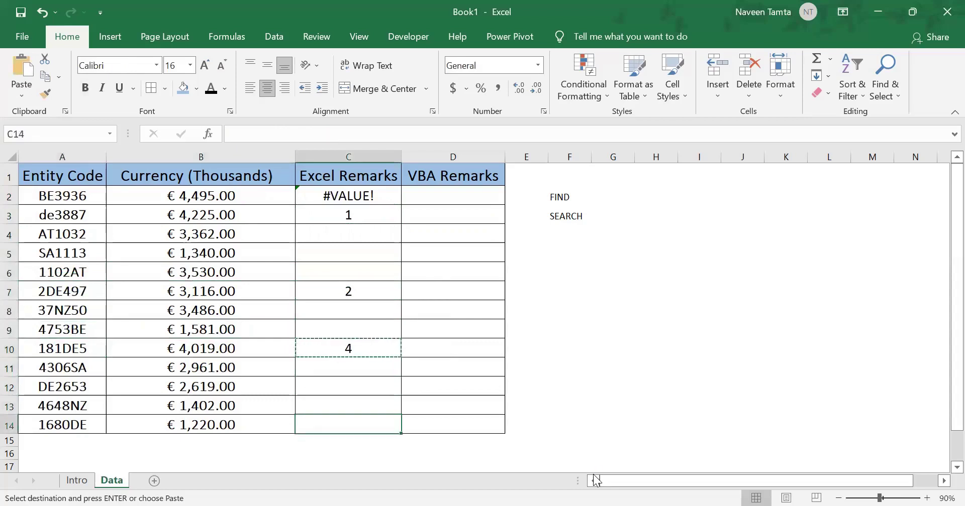
pyautogui.hotkey('ctrl', 'v')
# Step: Start changing entity code 1680DE in A14 to 1680dE
pyautogui.press('Left')
pyautogui.press('Left')
pyautogui.press('F2')
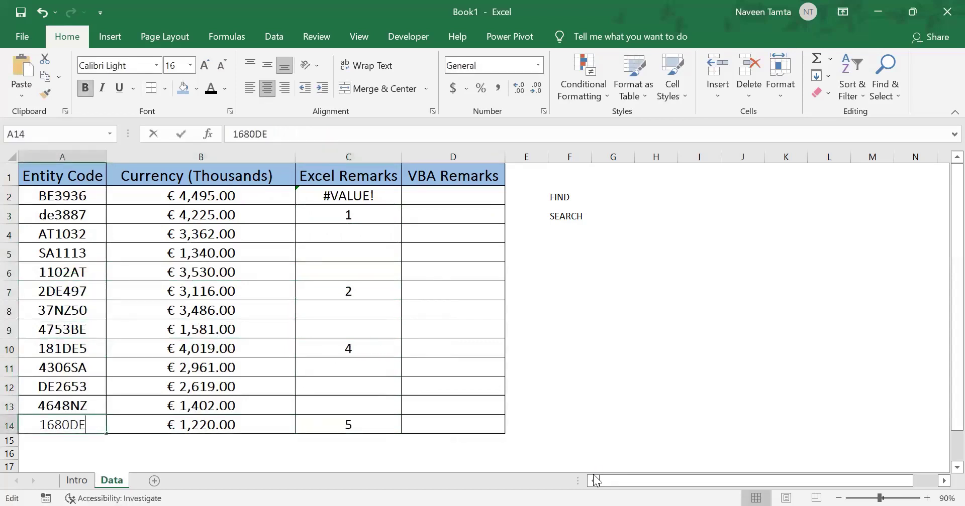
pyautogui.press('Left')
pyautogui.hotkey('shift', 'Left')
pyautogui.write('d')
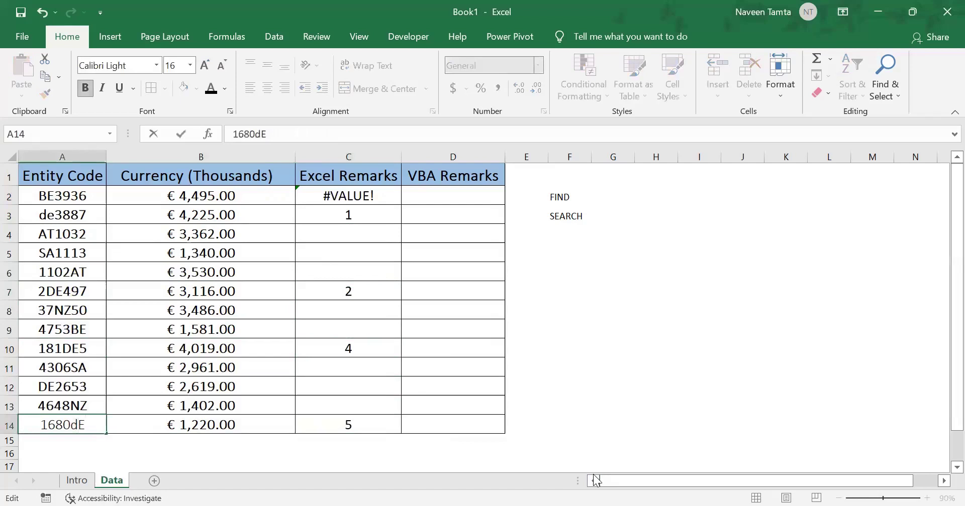
# Step: Confirm 1680dE in A14 and clear the search results in C2:C14
pyautogui.press('Return')
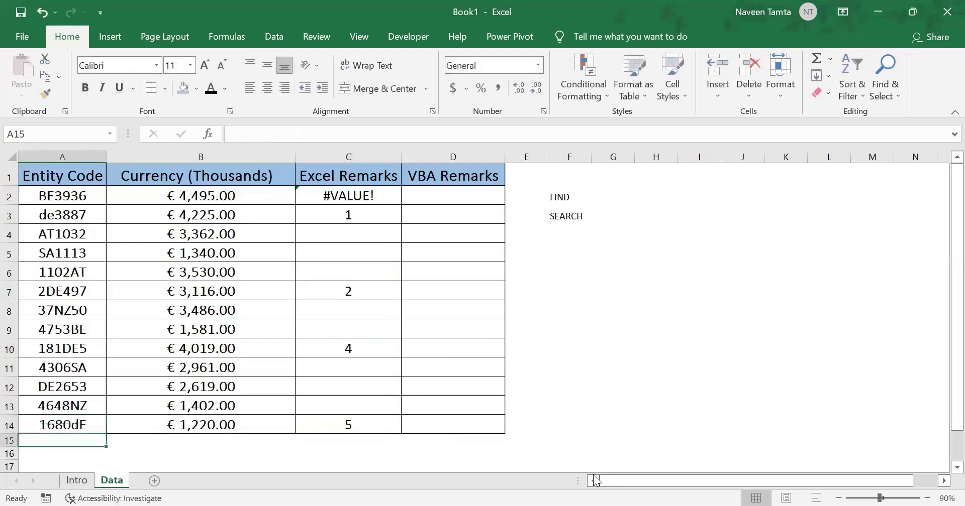
pyautogui.press('Up')
pyautogui.press('Right')
pyautogui.press('Right')
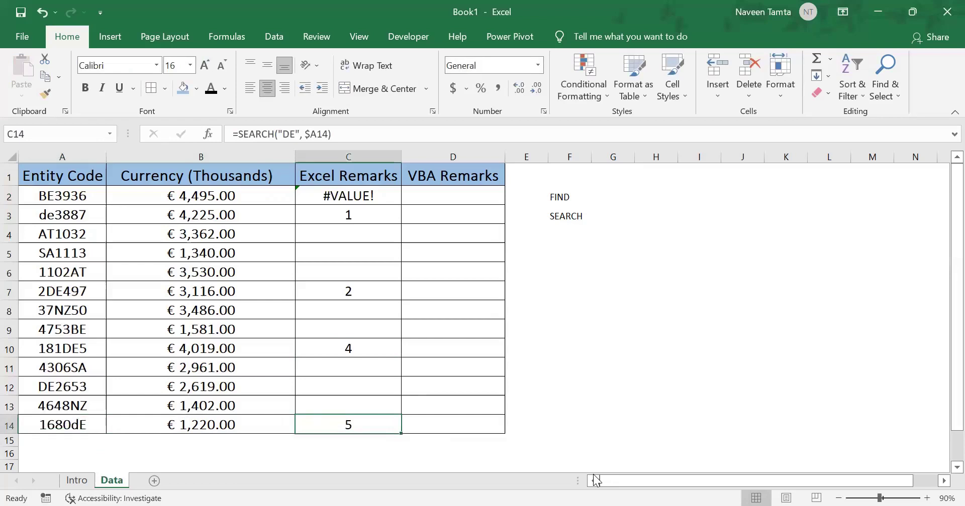
pyautogui.hotkey('shift', 'Up')
pyautogui.hotkey('shift', 'Up')
pyautogui.hotkey('shift', 'Up')
pyautogui.hotkey('shift', 'Up')
pyautogui.hotkey('shift', 'Up')
pyautogui.hotkey('shift', 'Up')
pyautogui.hotkey('shift', 'Up')
pyautogui.hotkey('shift', 'Up')
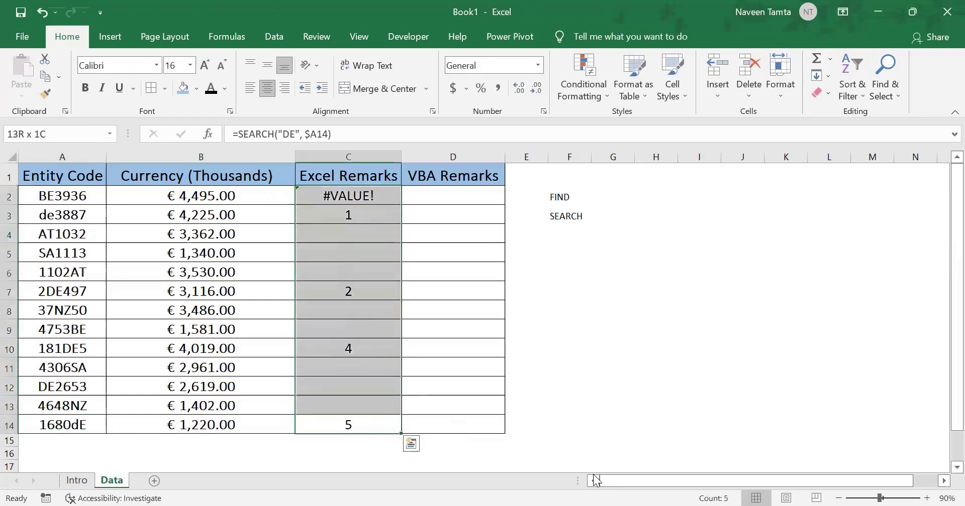
pyautogui.press('Delete')
# Step: Delete the FIND and SEARCH notes in F2:F3
pyautogui.hotkey('ctrl', 'Up')
pyautogui.press('Right')
pyautogui.press('Right')
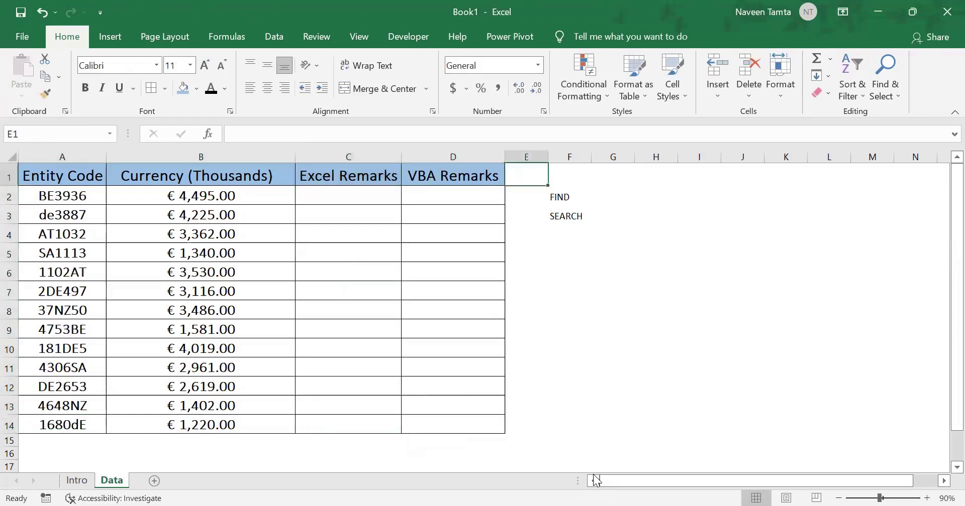
pyautogui.press('Right')
pyautogui.press('Down')
pyautogui.hotkey('shift', 'Down')
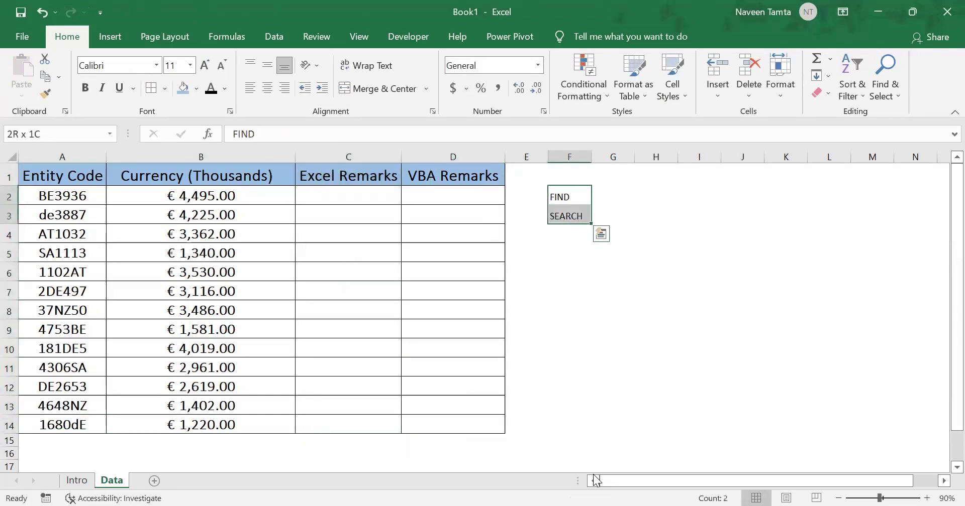
pyautogui.press('Delete')
pyautogui.press('Left')
pyautogui.press('Left')
pyautogui.press('Left')
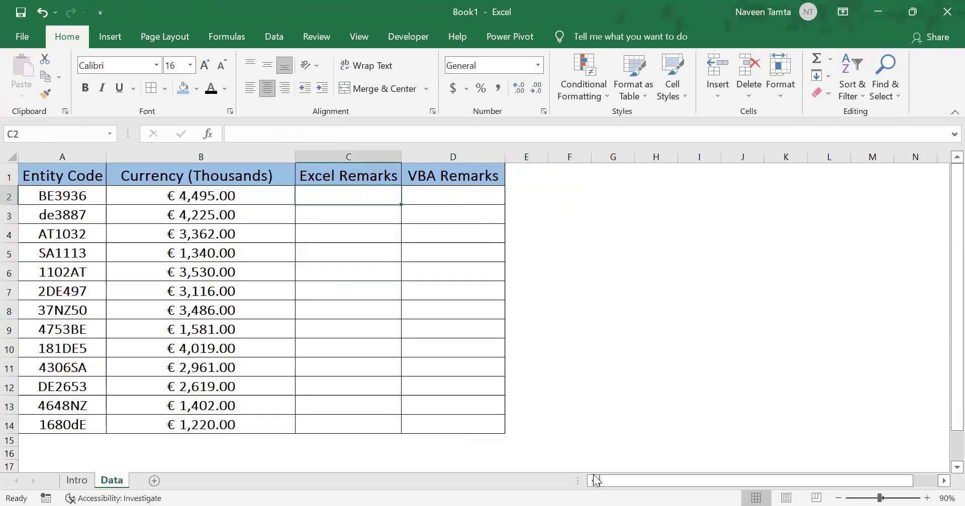
pyautogui.press('Left')
pyautogui.press('Left')
pyautogui.press('Right')
pyautogui.press('Right')
pyautogui.press('Left')
pyautogui.press('Left')
pyautogui.press('Right')
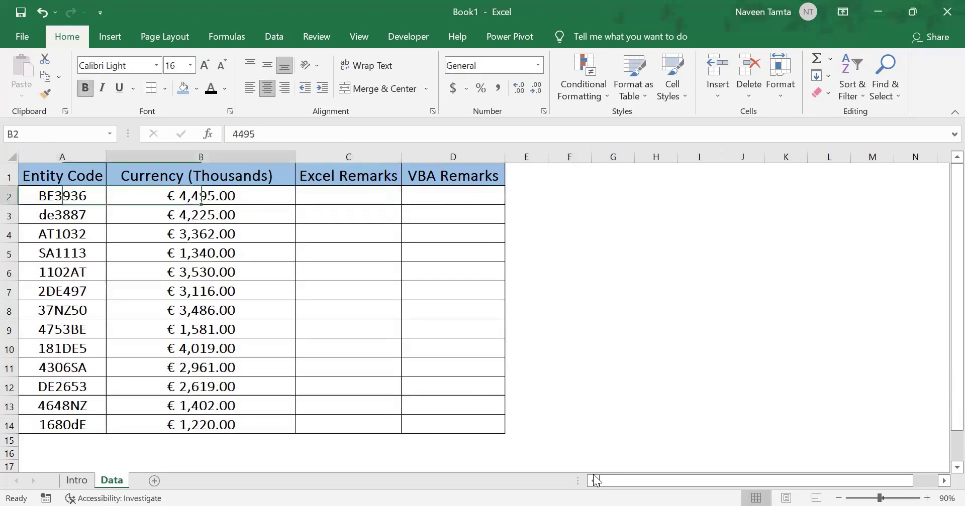
pyautogui.press('Right')
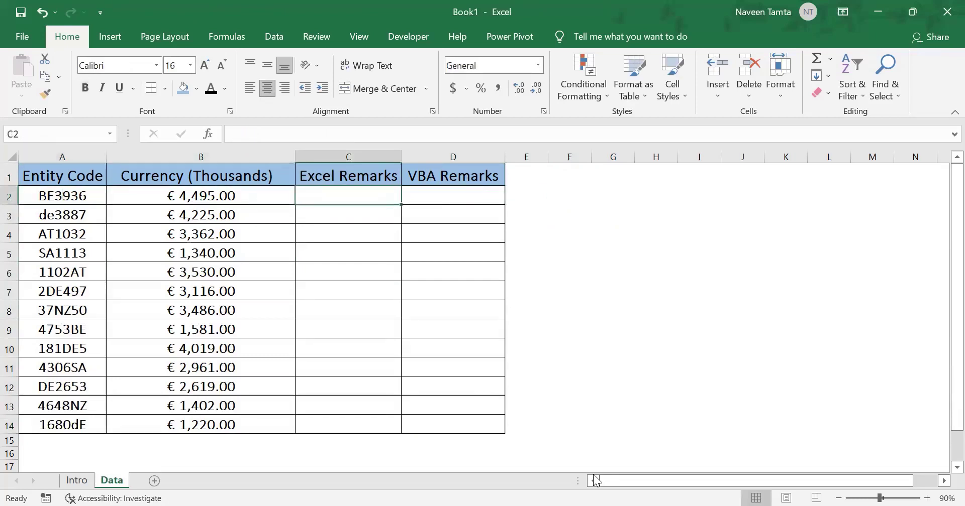
pyautogui.press('Right')
pyautogui.press('Right')
pyautogui.press('Right')
pyautogui.press('Up')
pyautogui.press('Right')
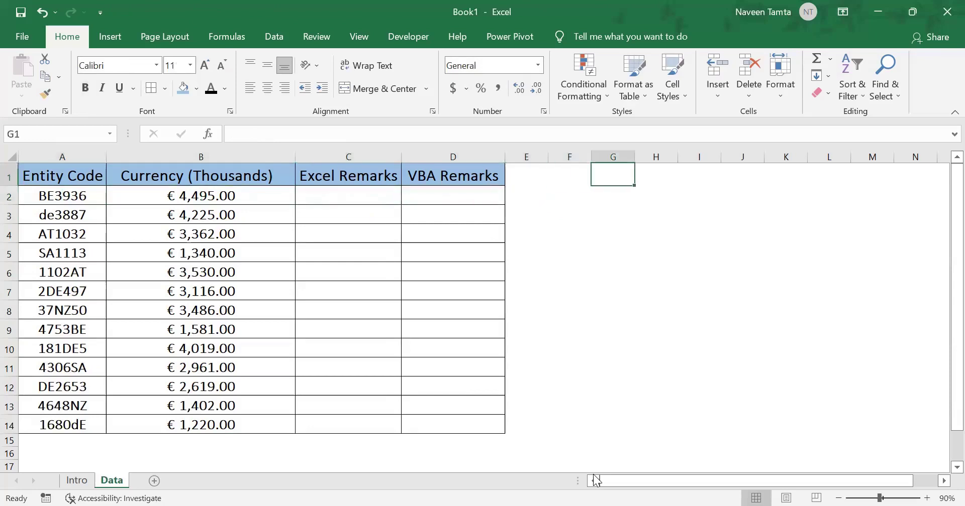
pyautogui.write('DE')
pyautogui.hotkey('ctrl', 'Return')
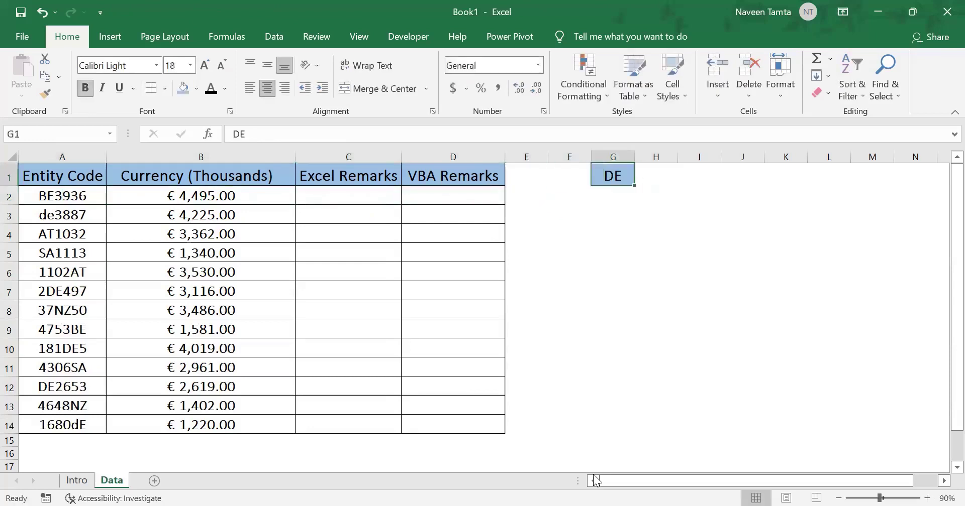
pyautogui.press('Right')
pyautogui.press('Left')
pyautogui.press('Right')
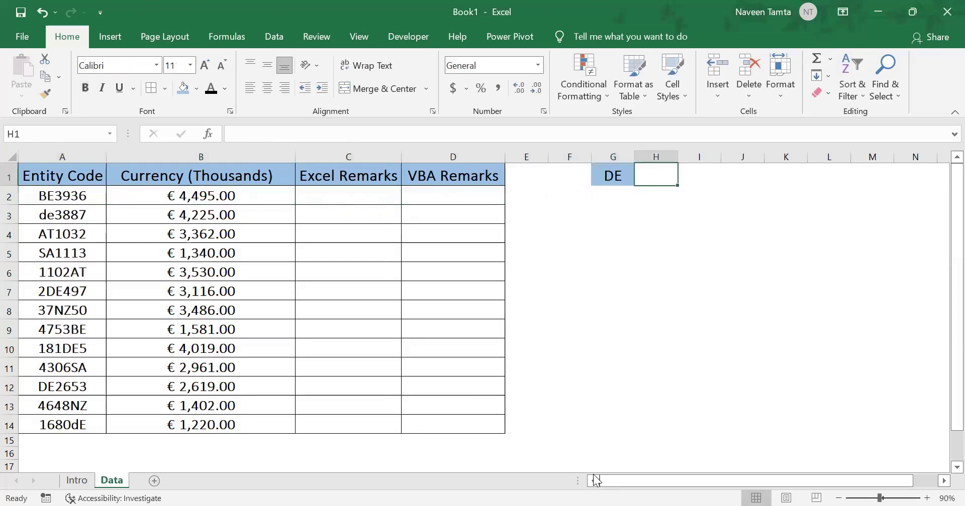
pyautogui.press('Left')
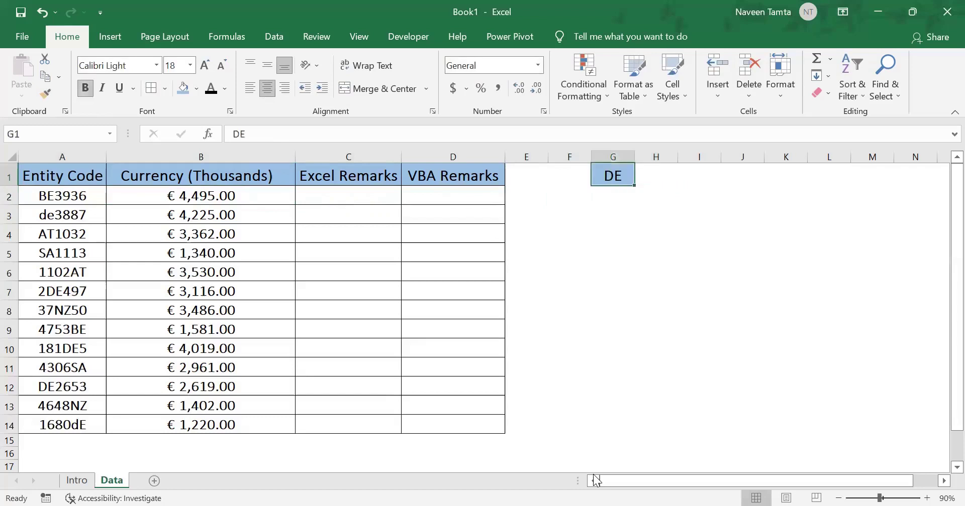
pyautogui.hotkey('ctrl', 'space')
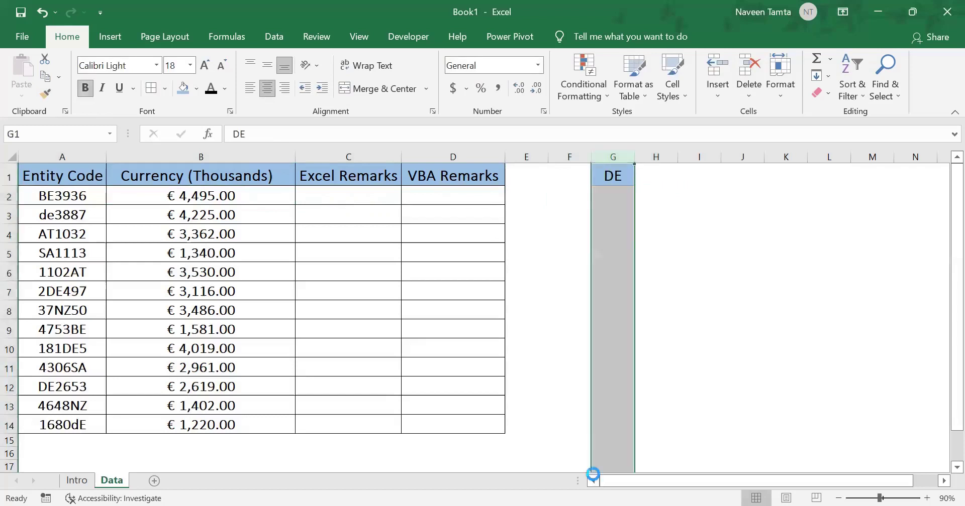
pyautogui.press('Delete')
pyautogui.press('Left')
pyautogui.press('Left')
pyautogui.press('Left')
pyautogui.press('Left')
pyautogui.press('Down')
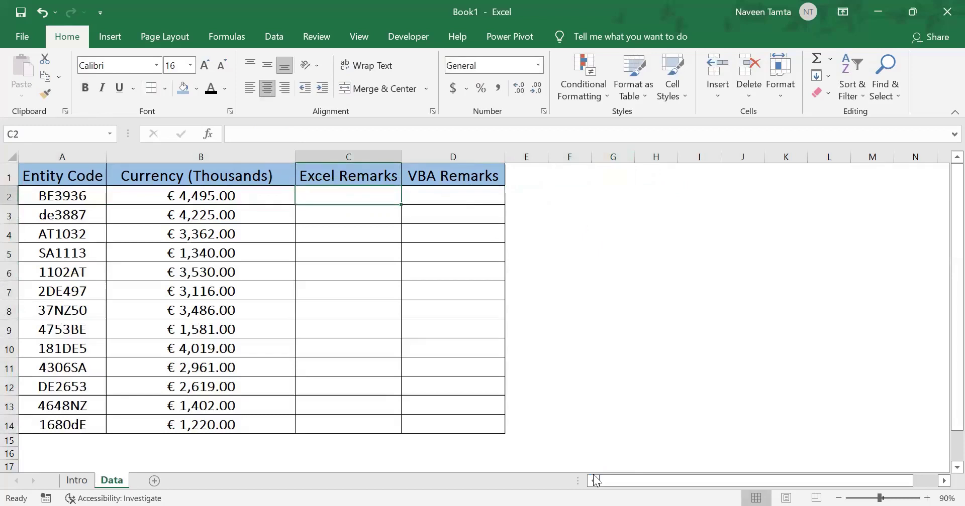
# Step: Enter =IF(ISNUMBER(SEARCH("DE", A2)), "Europe", "Other Country") in C2
pyautogui.write('=')
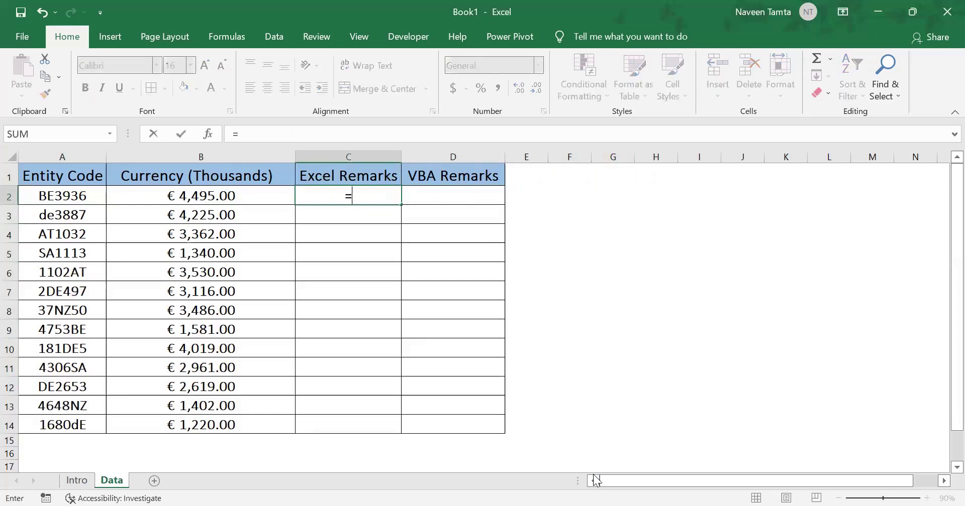
pyautogui.write('IF(')
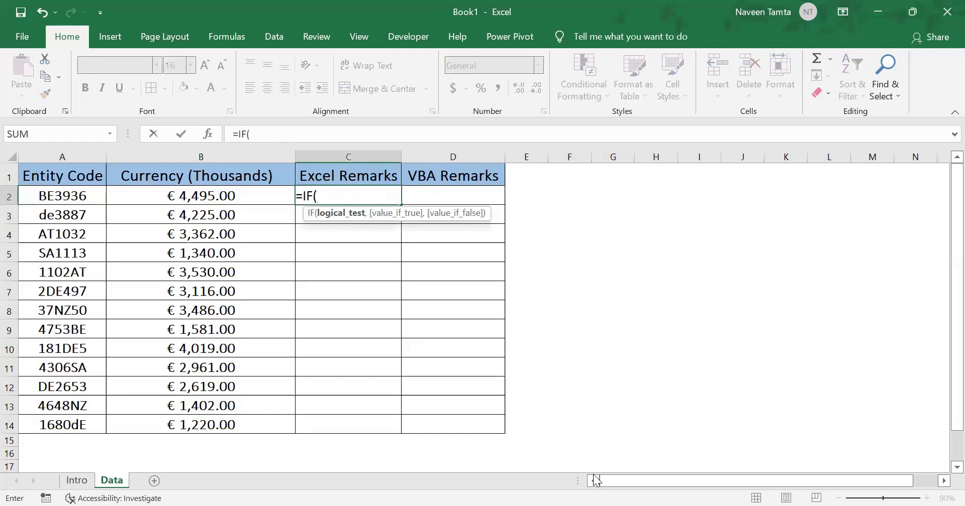
pyautogui.write('ISNUMBER(')
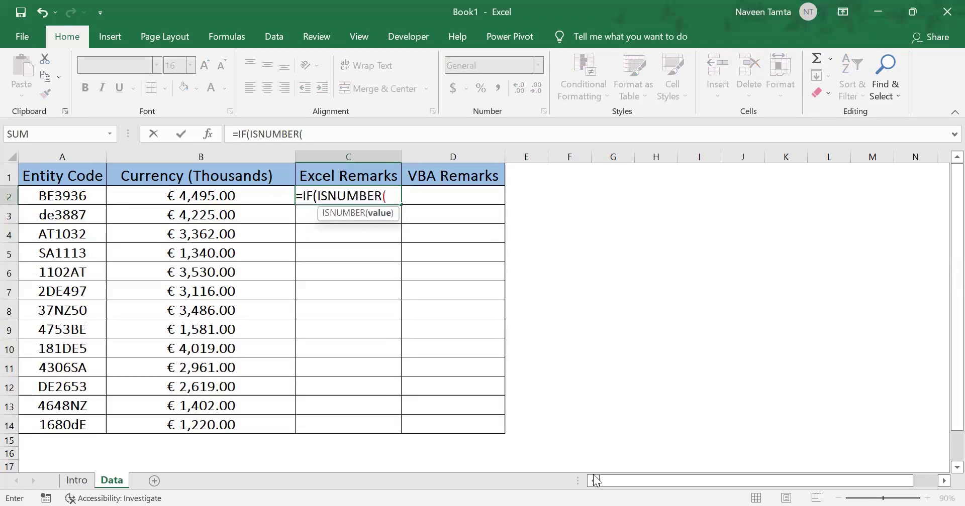
pyautogui.write('SEARCH(')
pyautogui.press('Left')
pyautogui.press('Left')
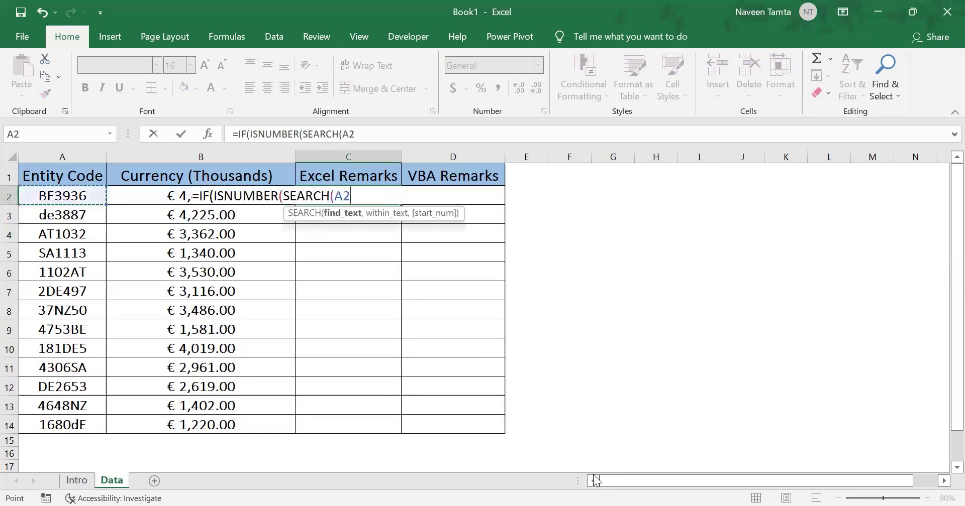
pyautogui.write('"DE"')
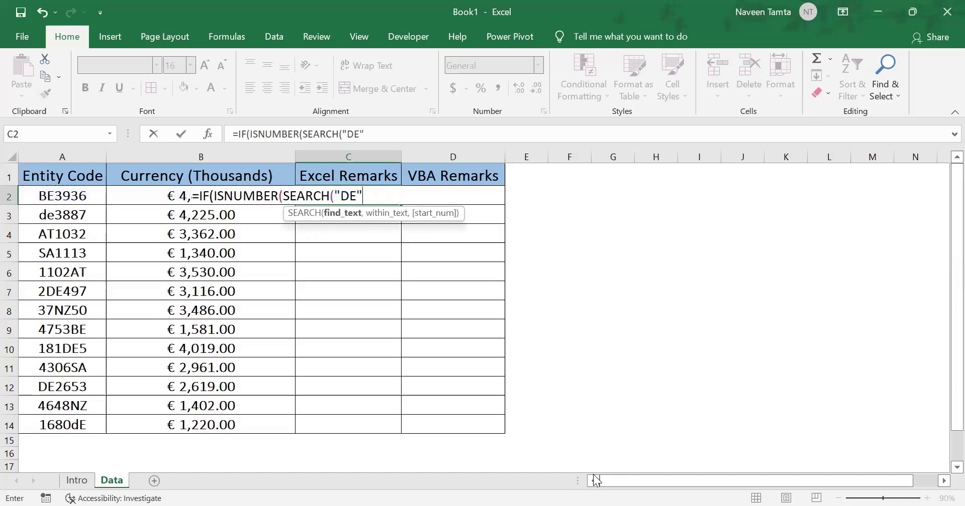
pyautogui.write(',')
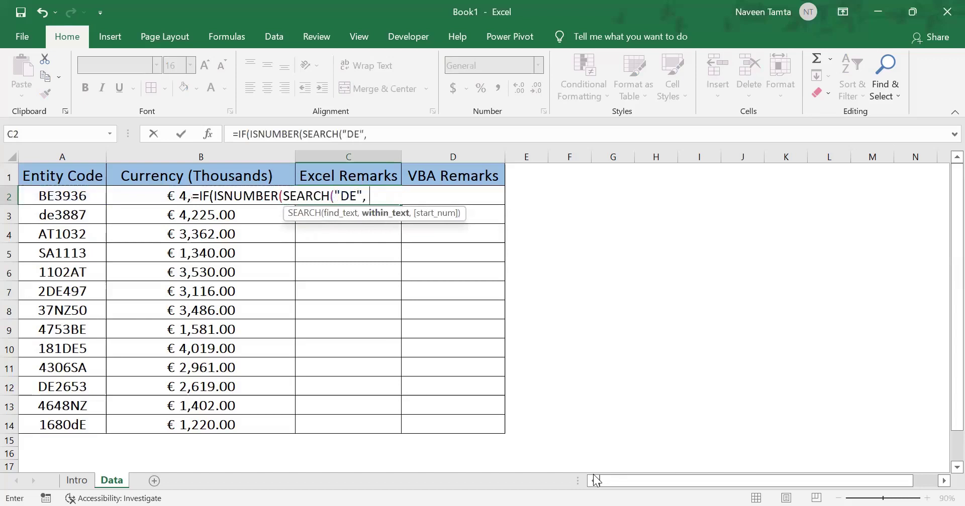
pyautogui.press('Left')
pyautogui.press('Left')
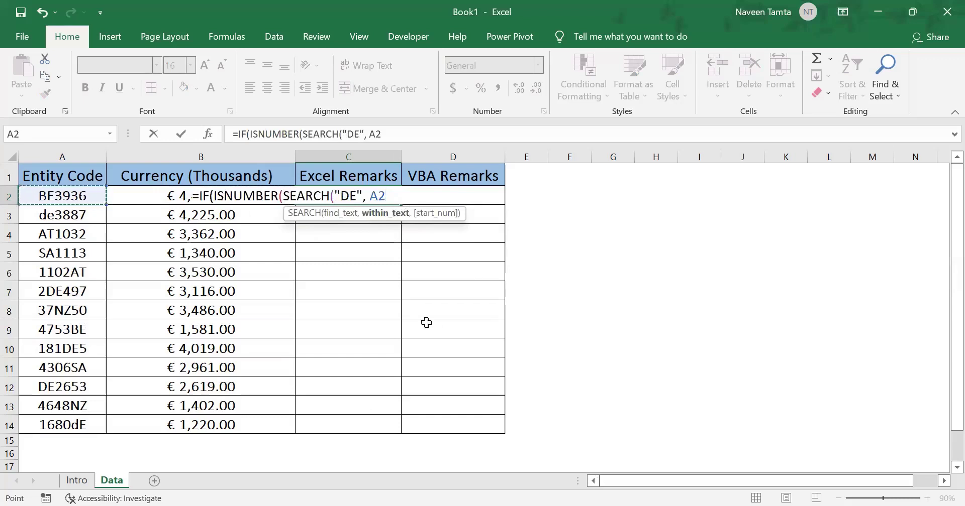
pyautogui.write(')')
pyautogui.write(')')
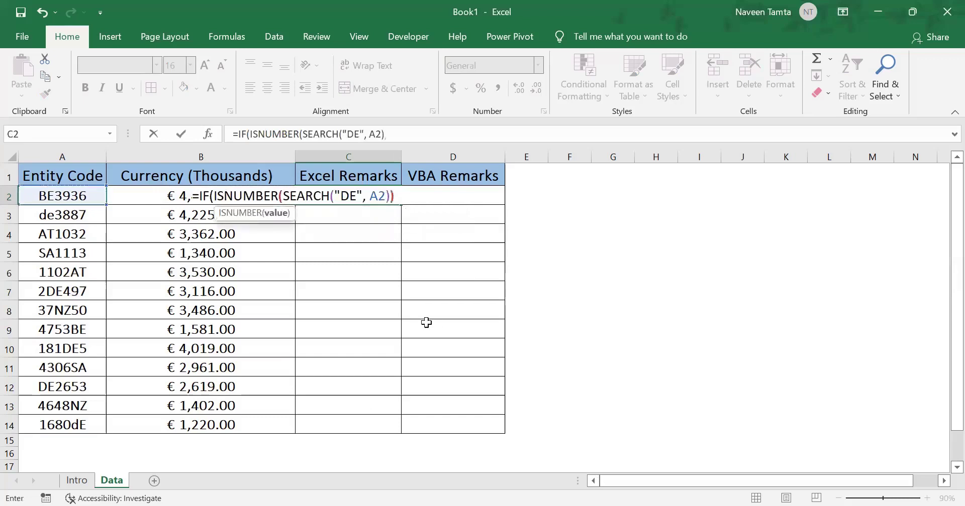
pyautogui.write(',')
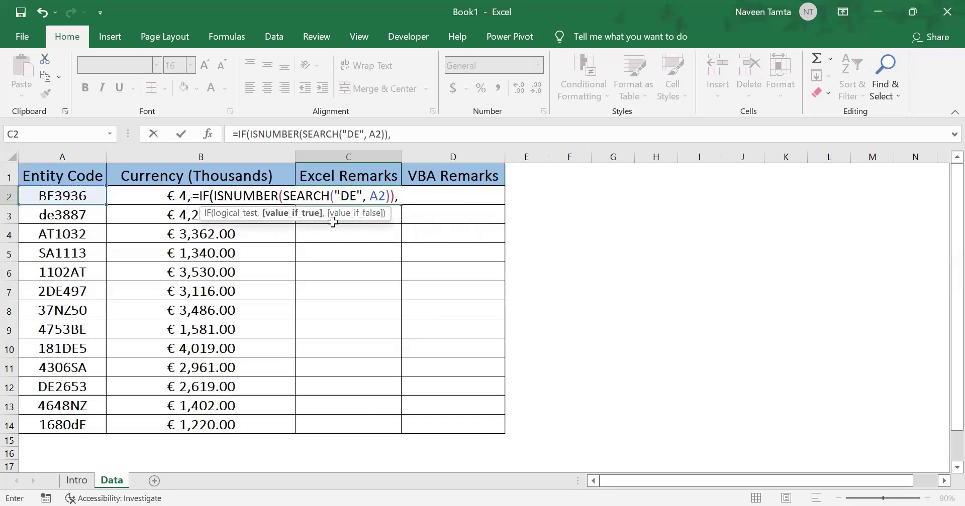
pyautogui.write(' "')
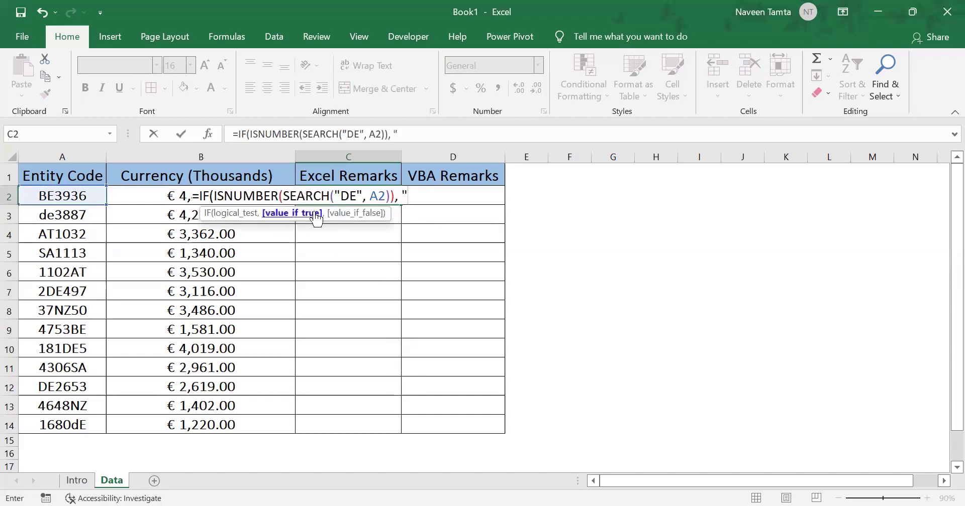
pyautogui.write('Europe"')
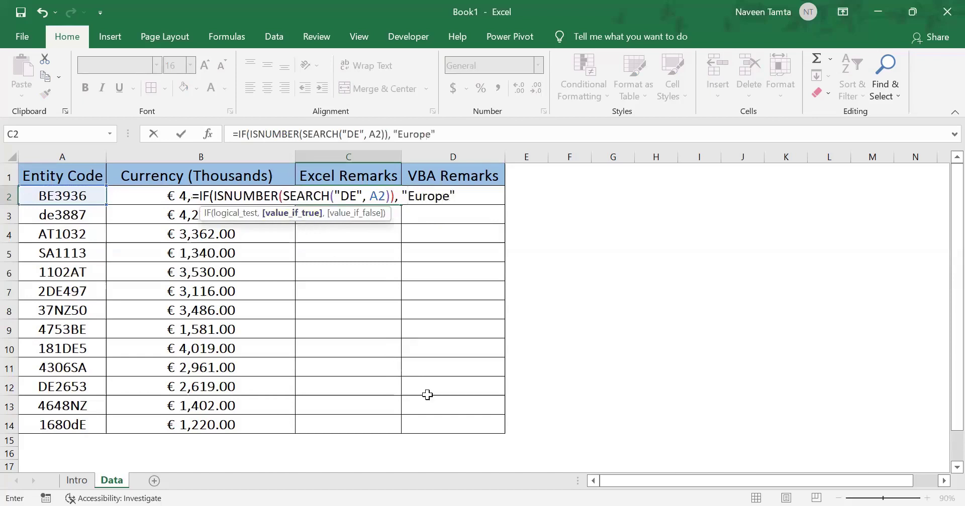
pyautogui.write(', "')
pyautogui.write('Other')
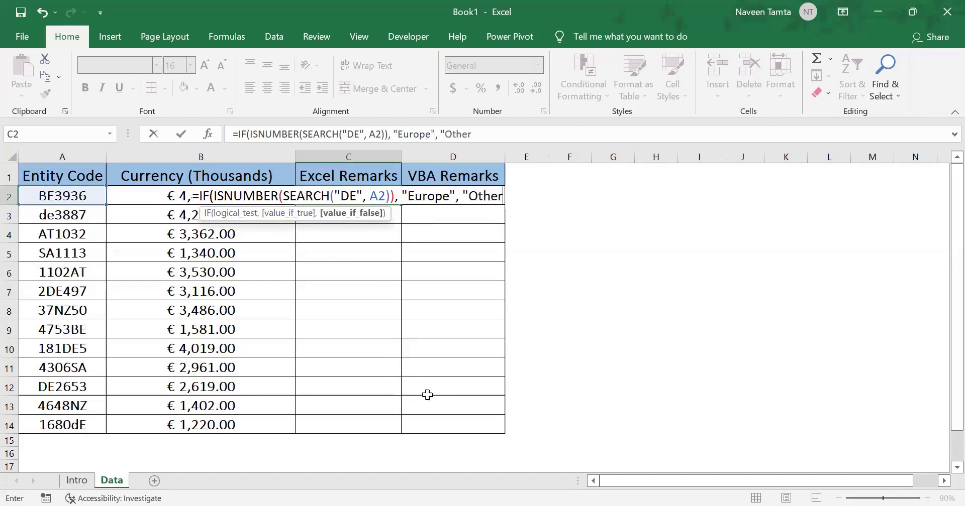
pyautogui.write(' Country"')
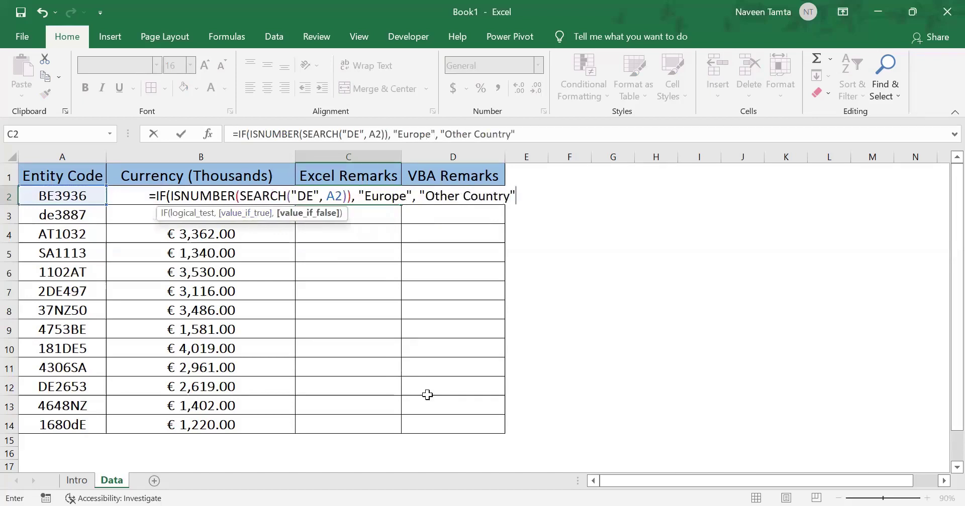
pyautogui.write(')')
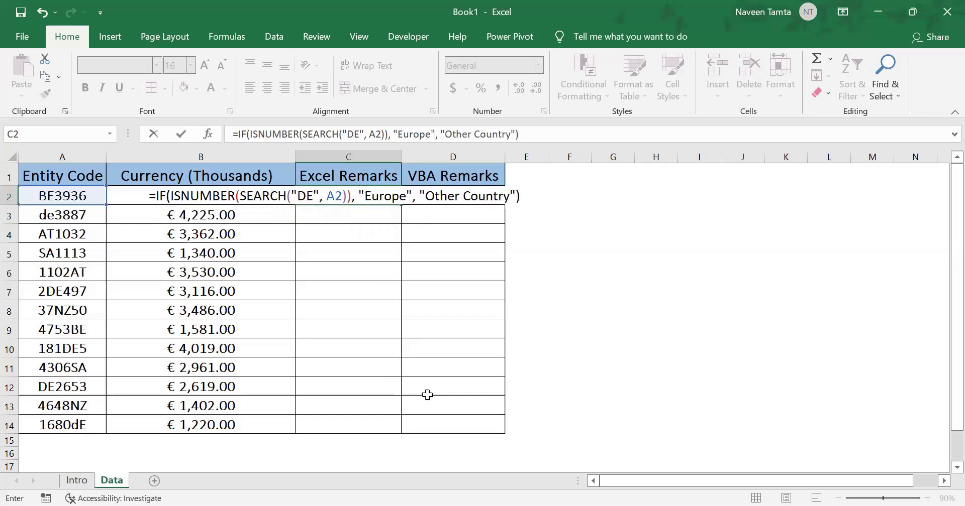
# Step: Enter the C2 formula and fill it down through C14
pyautogui.hotkey('ctrl', 'Return')
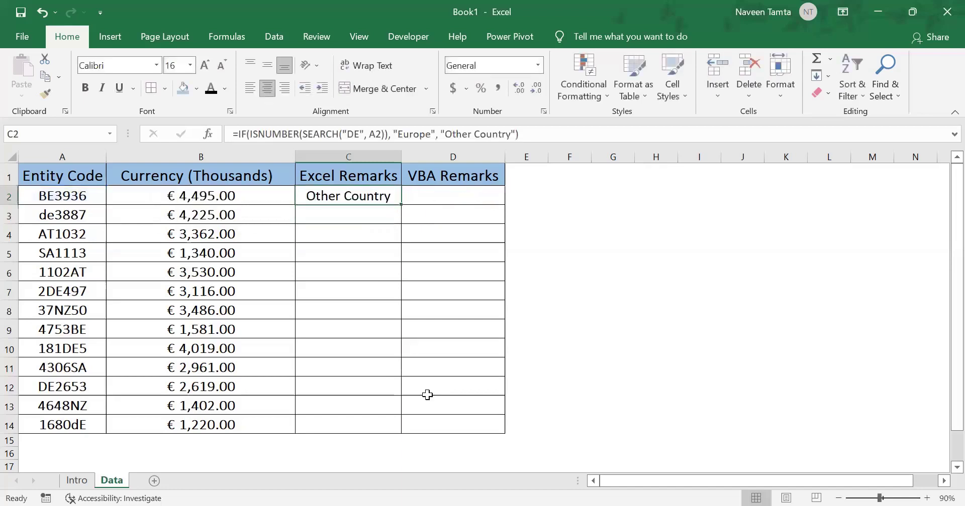
pyautogui.press('Left')
pyautogui.press('Left')
pyautogui.press('Right')
pyautogui.press('Right')
pyautogui.press('Left')
pyautogui.press('Left')
pyautogui.press('Right')
pyautogui.press('Right')
pyautogui.hotkey('shift', 'Down')
pyautogui.hotkey('ctrl', 'd')
pyautogui.press('Down')
pyautogui.hotkey('shift', 'Down')
pyautogui.hotkey('shift', 'Down')
pyautogui.hotkey('shift', 'Down')
pyautogui.hotkey('shift', 'Down')
pyautogui.hotkey('shift', 'Down')
pyautogui.hotkey('shift', 'Down')
pyautogui.hotkey('shift', 'Down')
pyautogui.hotkey('shift', 'Down')
pyautogui.hotkey('shift', 'Down')
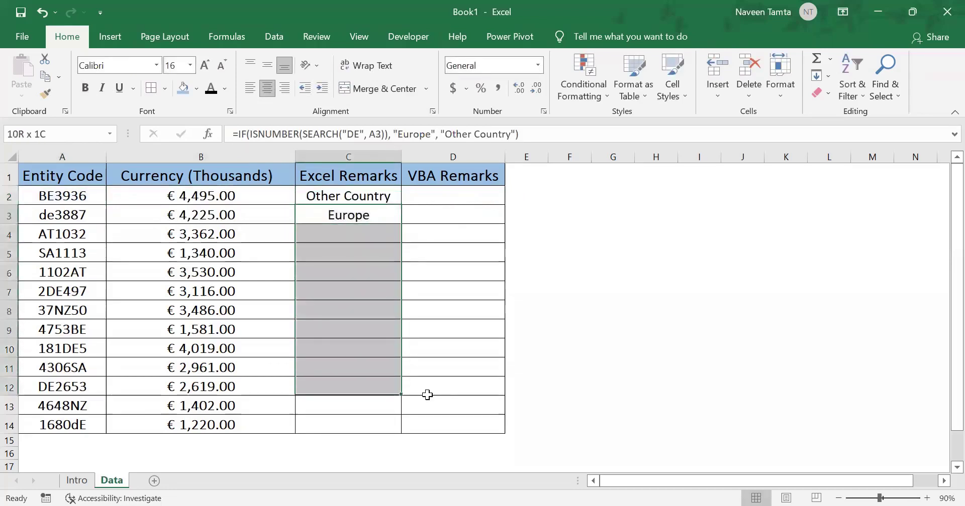
pyautogui.hotkey('shift', 'Down')
pyautogui.hotkey('shift', 'Down')
pyautogui.hotkey('ctrl', 'd')
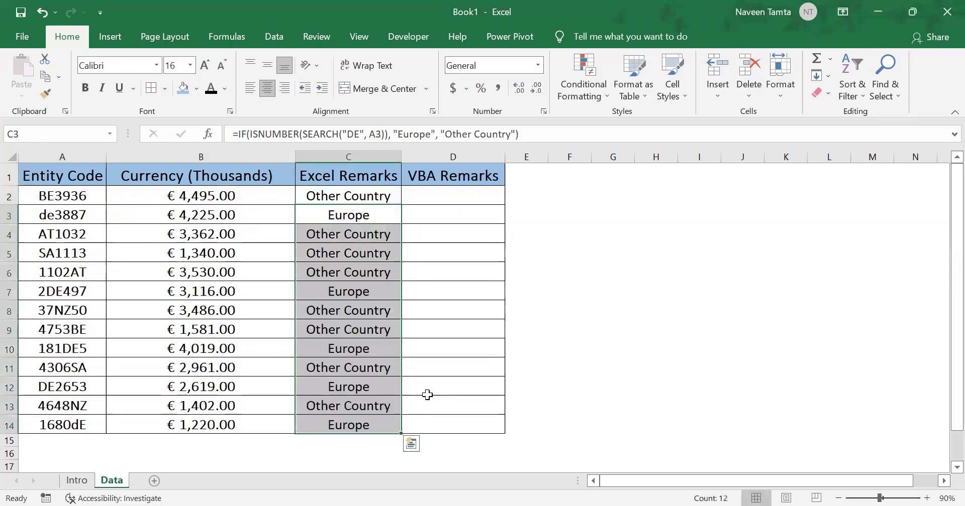
# Step: Filter the Excel Remarks column to show only Europe rows
pyautogui.press('Down')
pyautogui.hotkey('ctrl', 'Up')
pyautogui.hotkey('ctrl', 'shift', 'l')
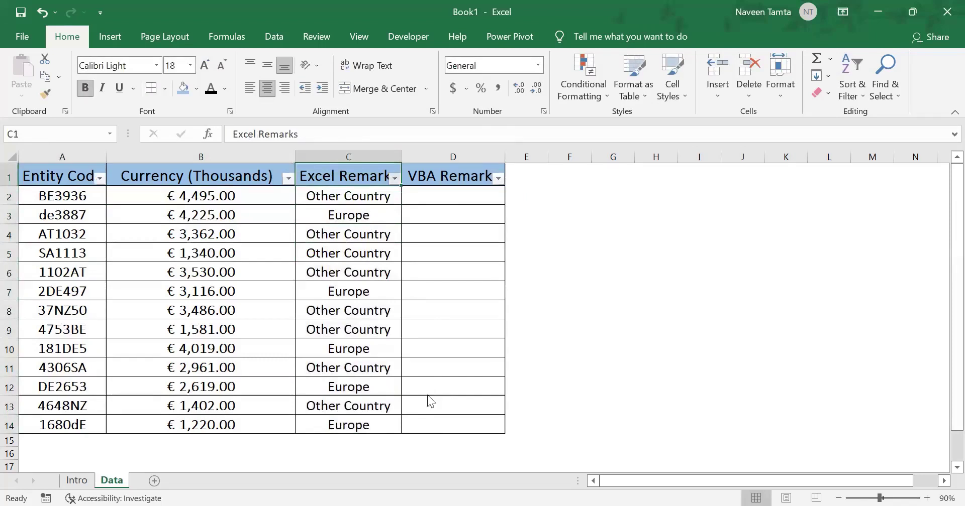
pyautogui.hotkey('alt', 'Down')
pyautogui.press('Down')
pyautogui.press('Down')
pyautogui.press('Down')
pyautogui.press('Down')
pyautogui.press('Down')
pyautogui.press('Down')
pyautogui.press('Down')
pyautogui.press('space')
pyautogui.press('Return')
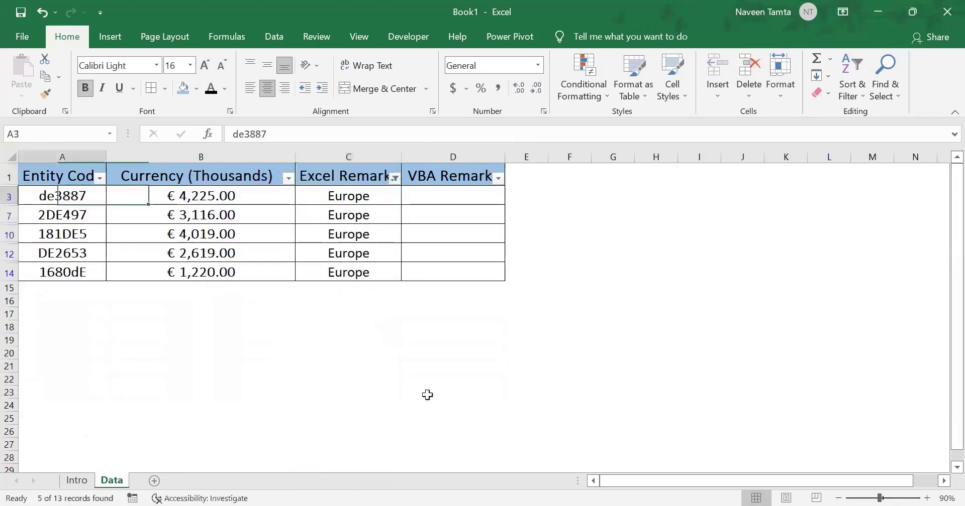
# Step: Check the filtered Europe rows, then remove the filter to show all 13 rows
pyautogui.press('Down')
pyautogui.press('Down')
pyautogui.press('Down')
pyautogui.press('Down')
pyautogui.press('Up')
pyautogui.press('Up')
pyautogui.press('Up')
pyautogui.press('Up')
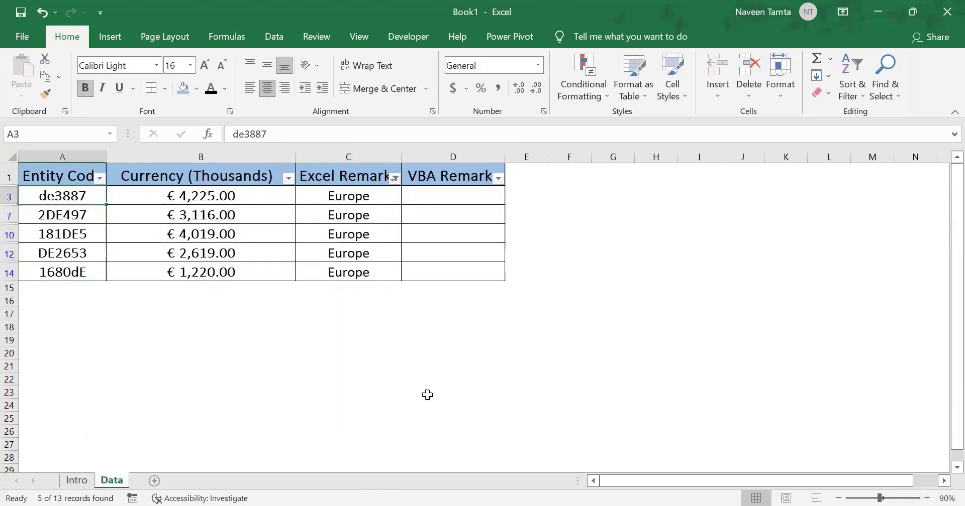
pyautogui.press('Right')
pyautogui.press('Right')
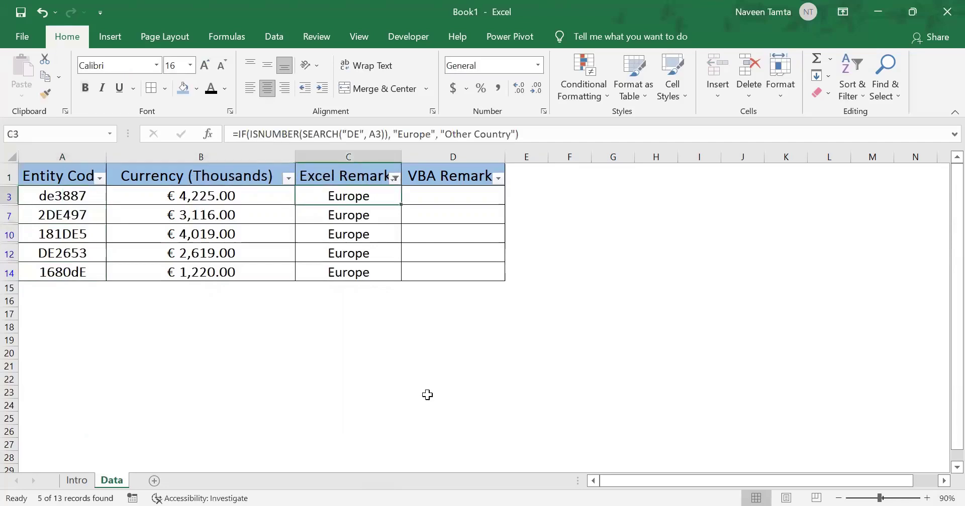
pyautogui.press('Up')
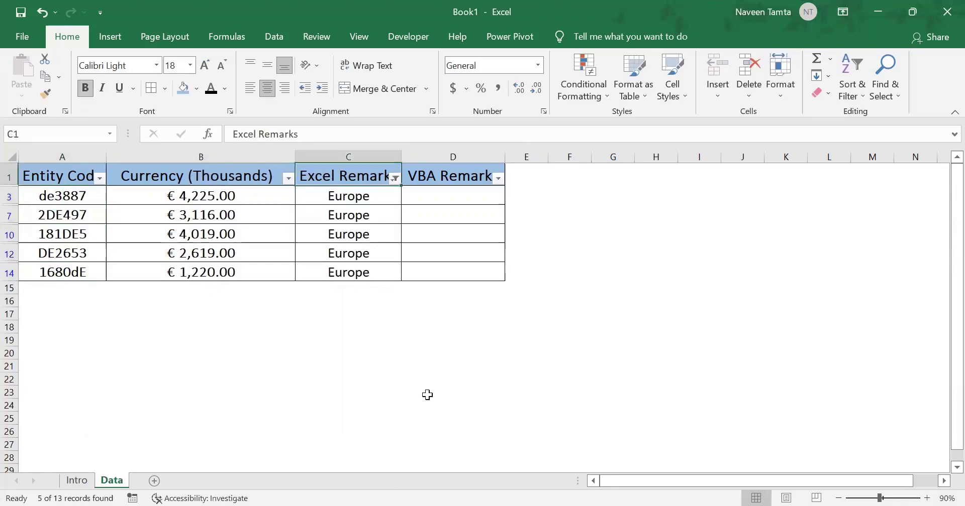
pyautogui.hotkey('ctrl', 'shift', 'l')
pyautogui.press('Down')
pyautogui.press('Right')
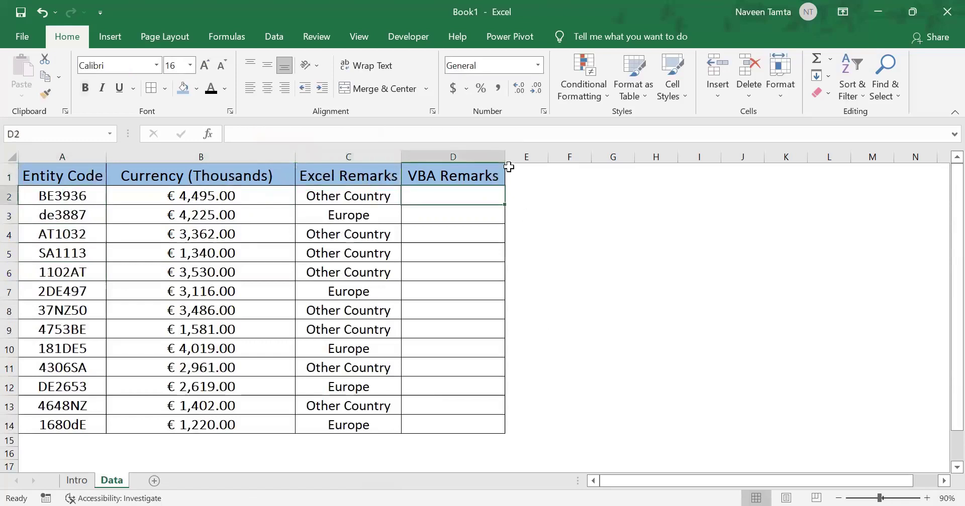
# Step: Widen column D and draw an ActiveX command button, CommandButton1, right of the table
pyautogui.moveTo(520, 156); pyautogui.dragTo(534, 156)
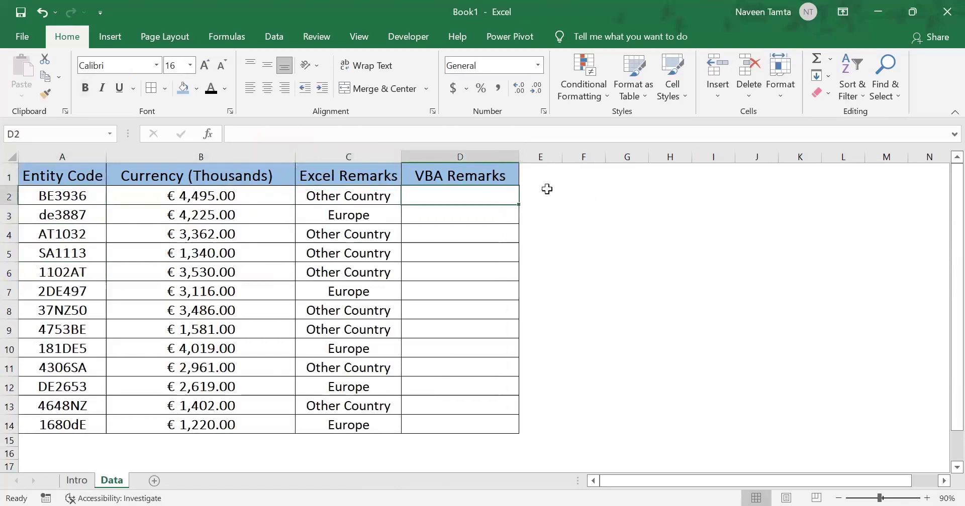
pyautogui.click(459, 179)
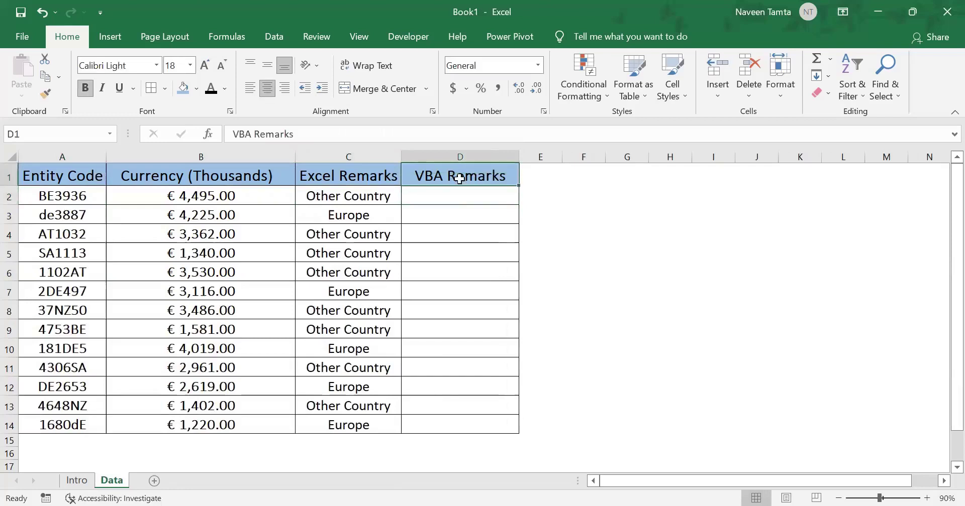
pyautogui.click(412, 39)
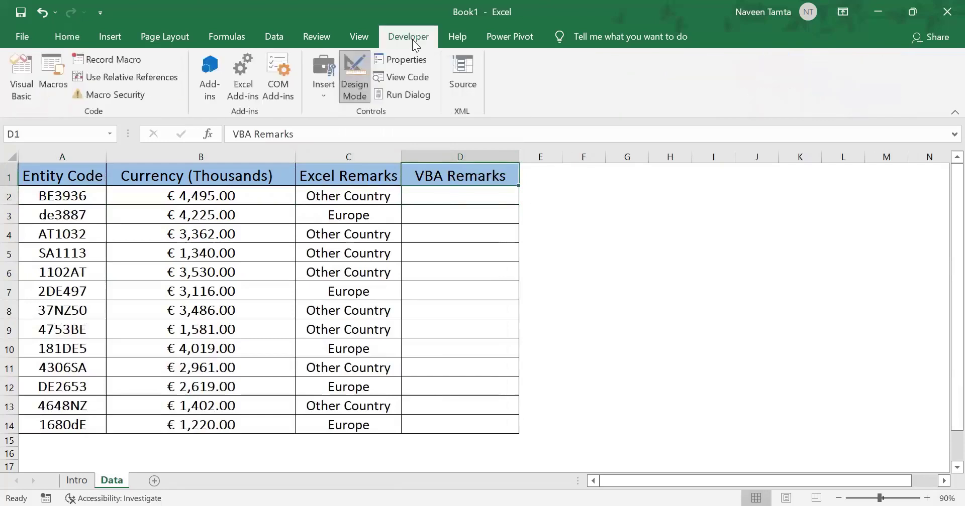
pyautogui.click(322, 92)
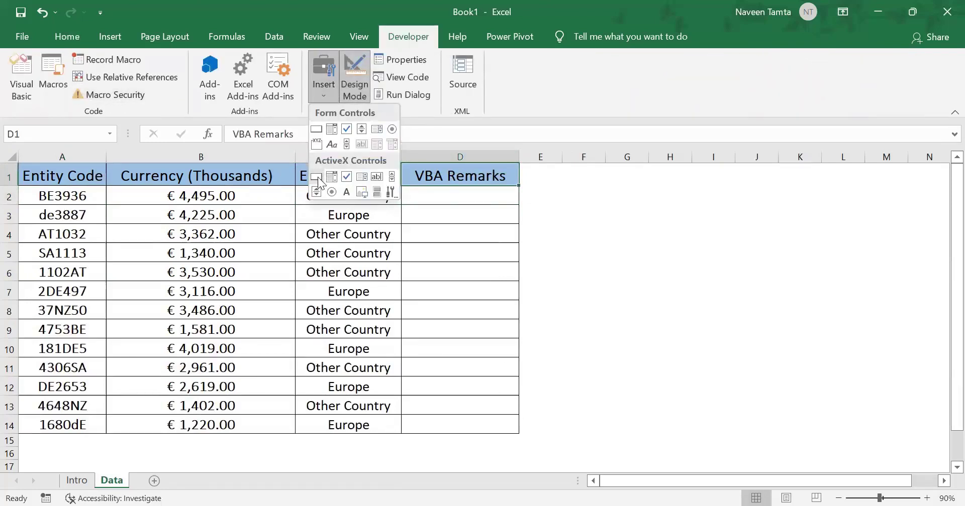
pyautogui.click(317, 177)
pyautogui.moveTo(571, 219); pyautogui.dragTo(674, 242)
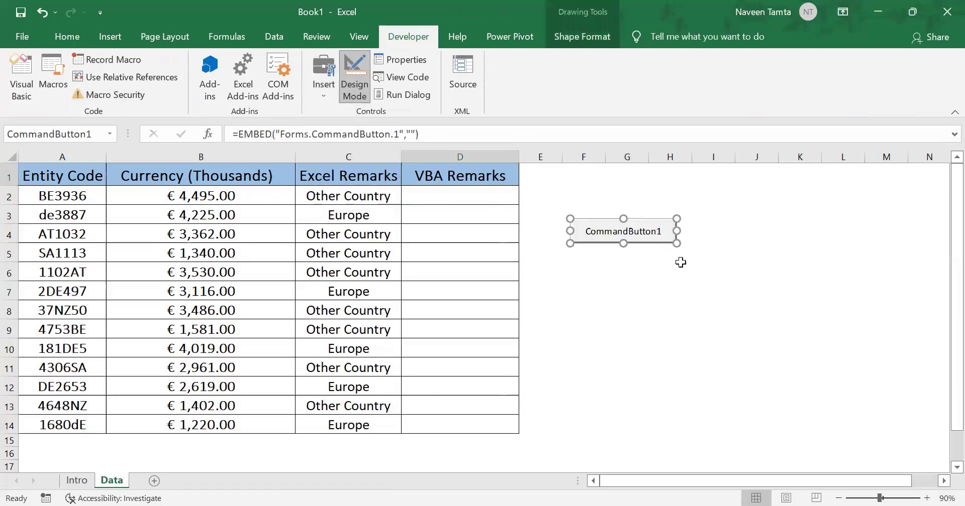
# Step: Set CommandButton1's Caption property to SpecificText
pyautogui.rightClick(615, 230)
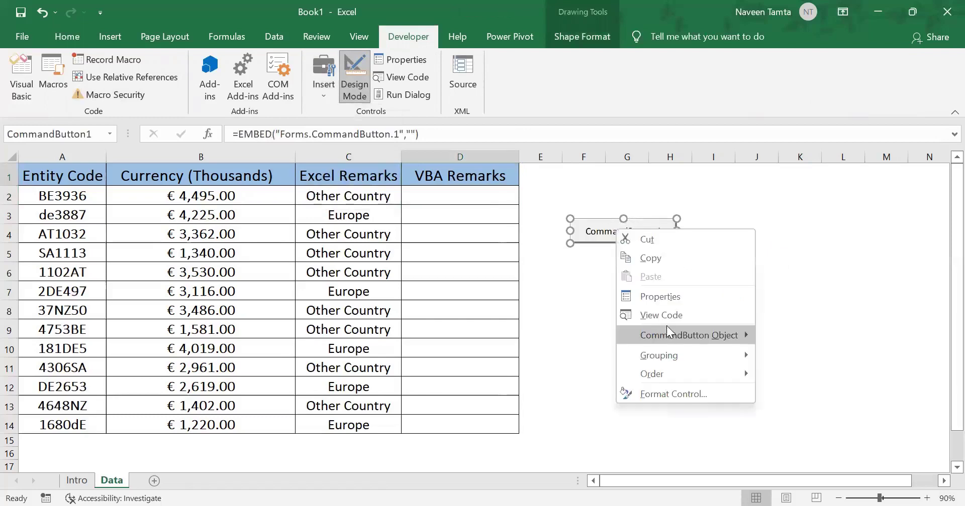
pyautogui.click(671, 297)
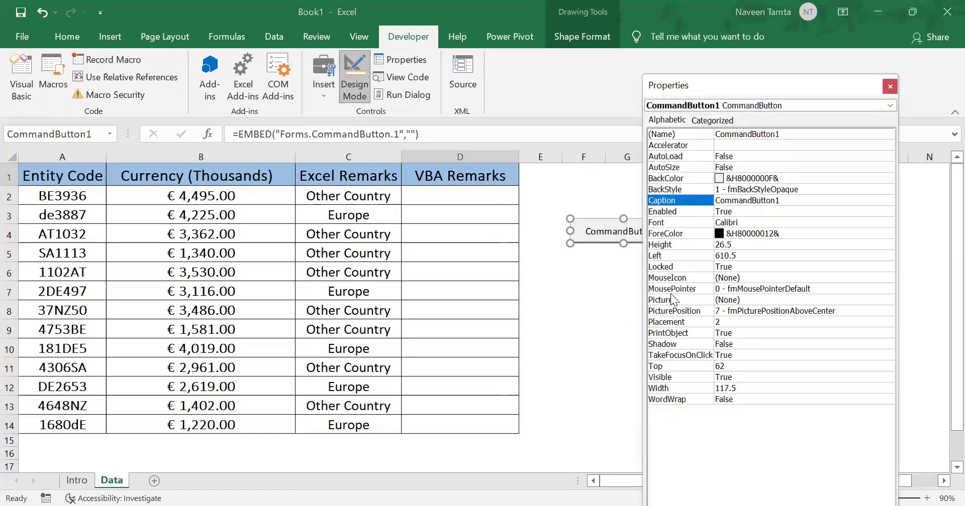
pyautogui.press('Tab')
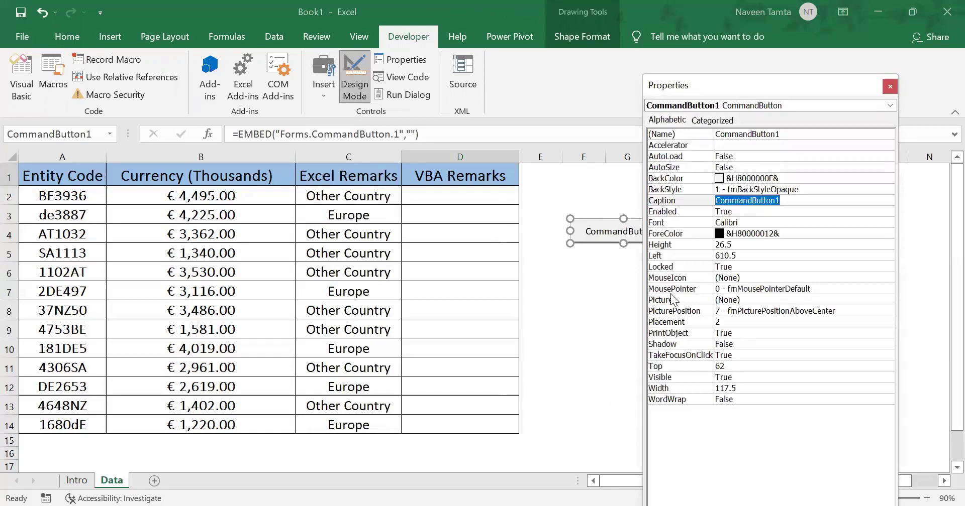
pyautogui.write('Speci')
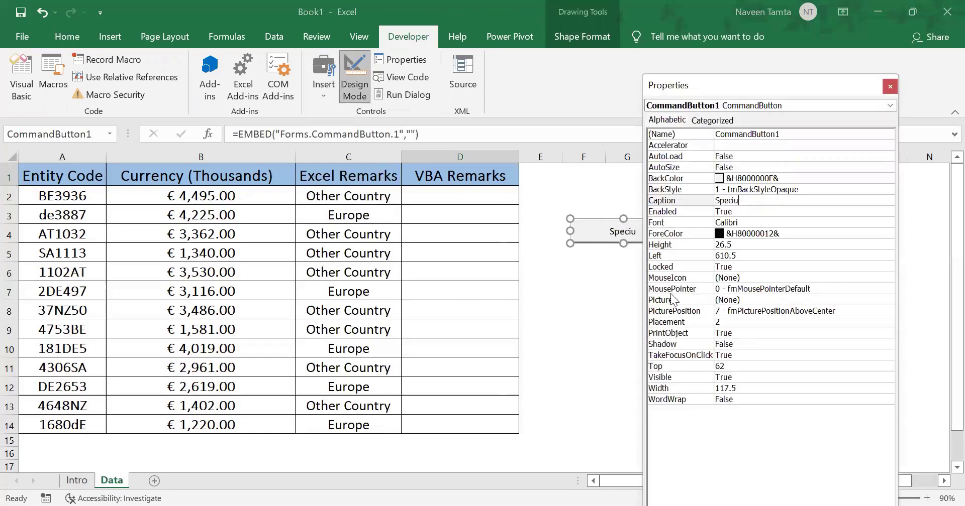
pyautogui.write('ficText')
pyautogui.click(892, 86)
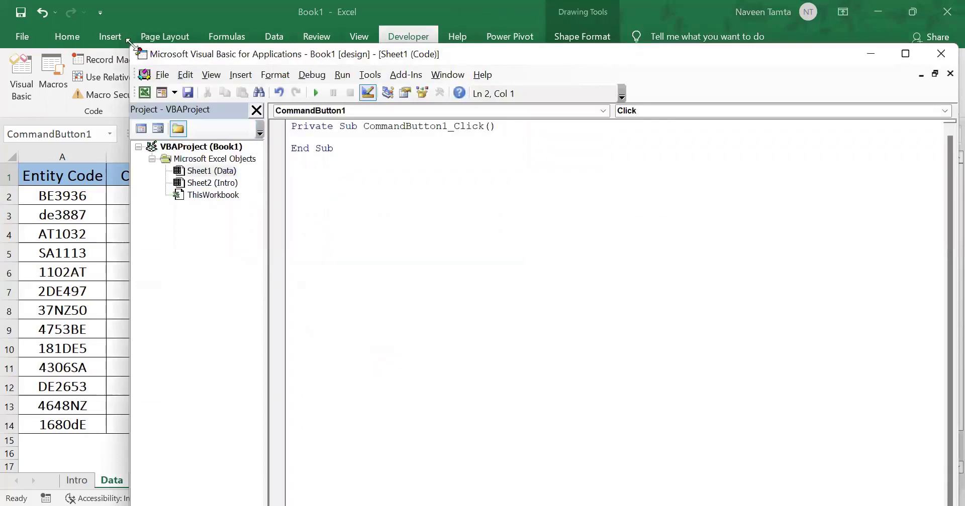
# Step: Resize the VBA editor and declare Dim ws As Worksheet and Dim x As Integer
pyautogui.moveTo(131, 44); pyautogui.dragTo(287, 173)
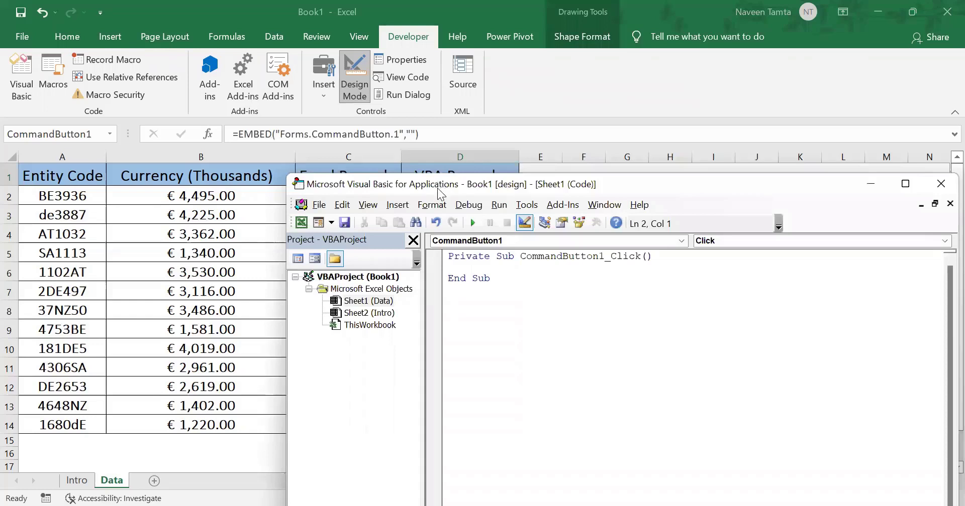
pyautogui.moveTo(441, 193); pyautogui.dragTo(535, 75)
pyautogui.press('Return')
pyautogui.press('Return')
pyautogui.press('Return')
pyautogui.press('Up')
pyautogui.press('Up')
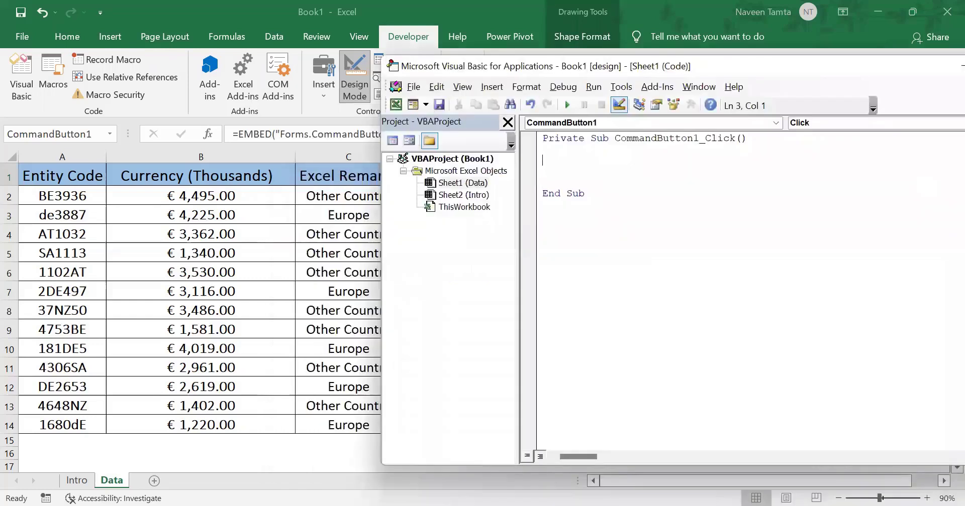
pyautogui.write('dim ws as')
pyautogui.write(' worksh')
pyautogui.press('Return')
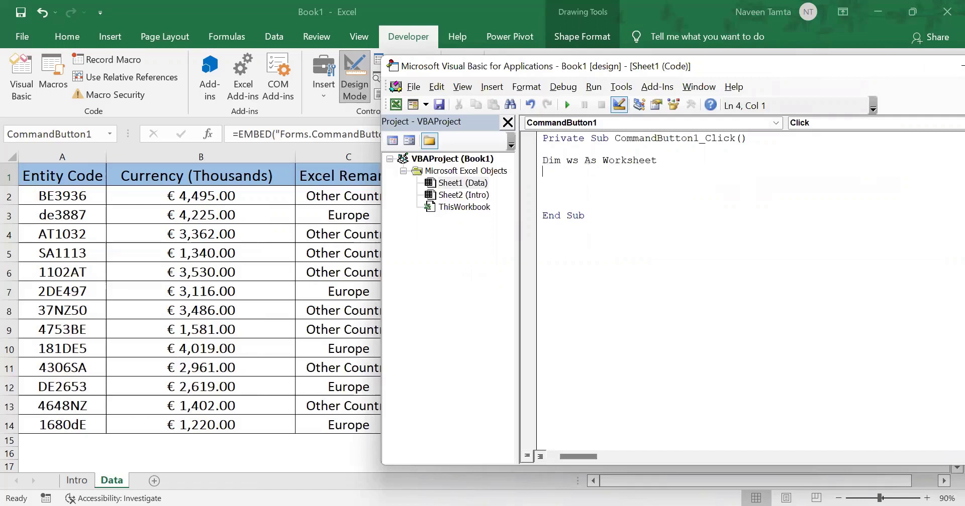
pyautogui.write('dim x as in')
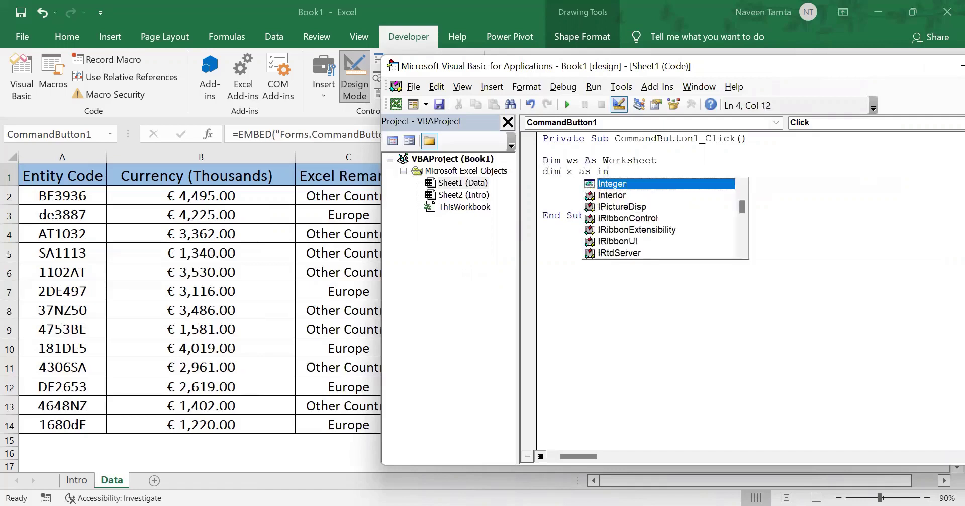
pyautogui.press('Return')
pyautogui.press('Return')
# Step: Reposition the editor window and leave an empty line below the declarations
pyautogui.press('Up')
pyautogui.press('Up')
pyautogui.hotkey('shift', 'End')
pyautogui.press('Down')
pyautogui.press('Down')
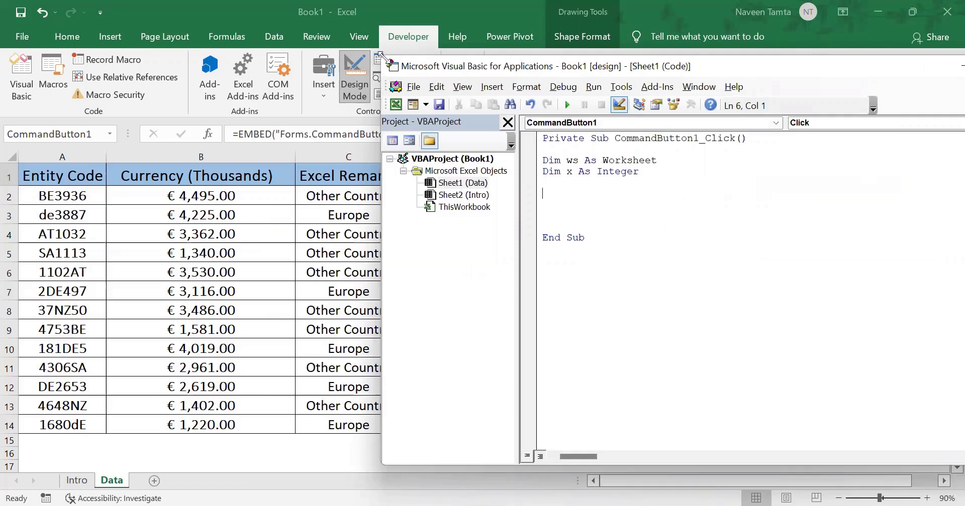
pyautogui.moveTo(380, 55); pyautogui.dragTo(477, 61)
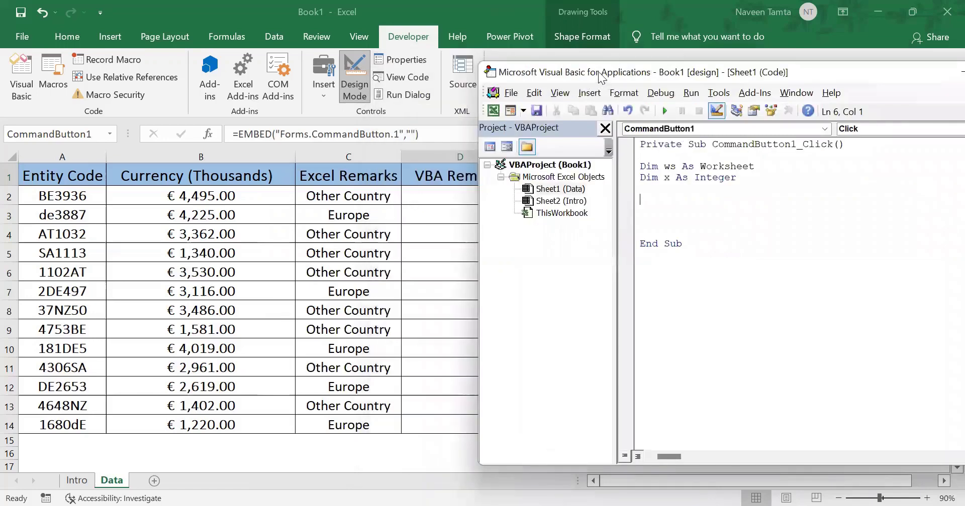
pyautogui.moveTo(599, 75); pyautogui.dragTo(608, 51)
pyautogui.press('Up')
pyautogui.press('Up')
pyautogui.press('Up')
pyautogui.press('Right')
pyautogui.press('Right')
pyautogui.press('Right')
pyautogui.press('Right')
pyautogui.hotkey('shift', 'Right')
pyautogui.hotkey('shift', 'Right')
pyautogui.press('Down')
pyautogui.press('Down')
pyautogui.press('Down')
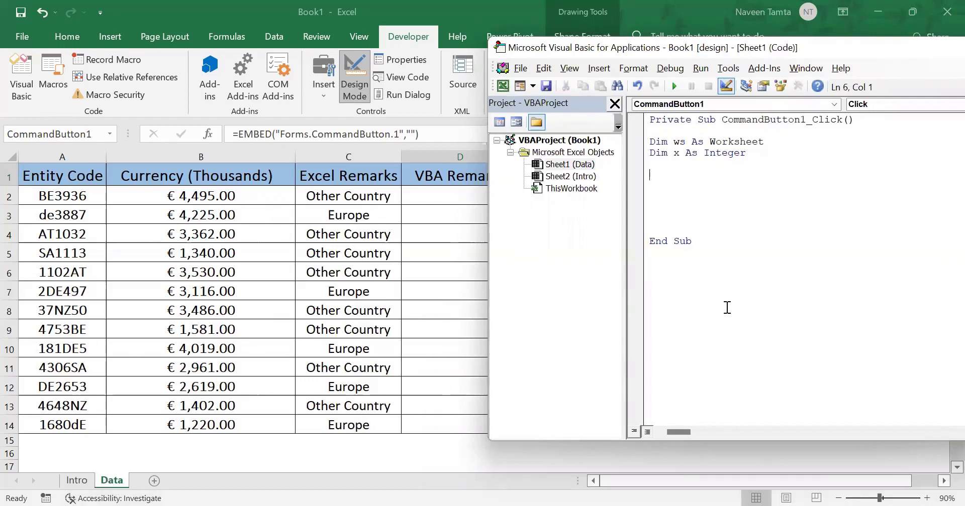
# Step: Add Set wsD = Sheets("Data") to the click procedure
pyautogui.write('wsD')
pyautogui.press('Home')
pyautogui.write('set')
pyautogui.press('End')
pyautogui.write('= ')
pyautogui.write('Sheets')
pyautogui.write('("Data"')
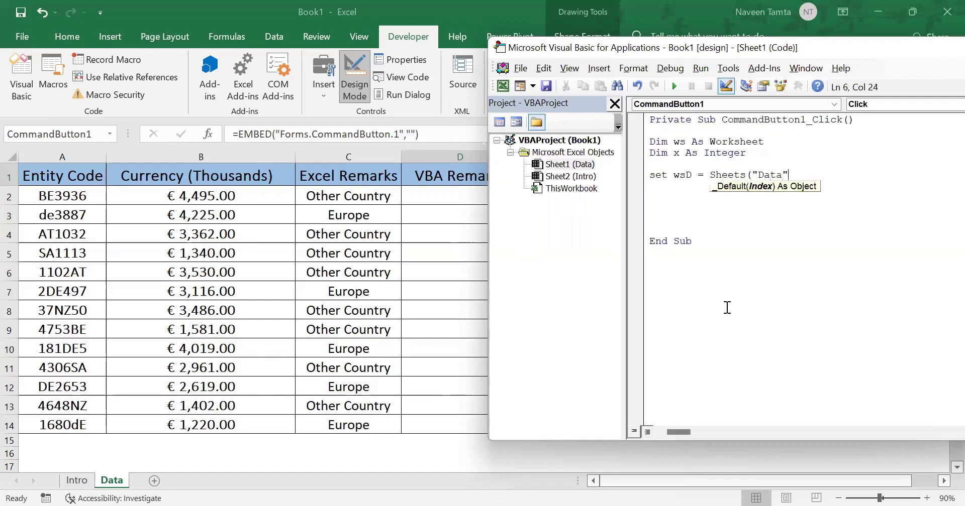
pyautogui.press('Return')
pyautogui.press('Return')
# Step: Add LastRow = wsD.Range("A1048576").End(xlUp).Row and remove the blank line above it
pyautogui.write('LastRow= ')
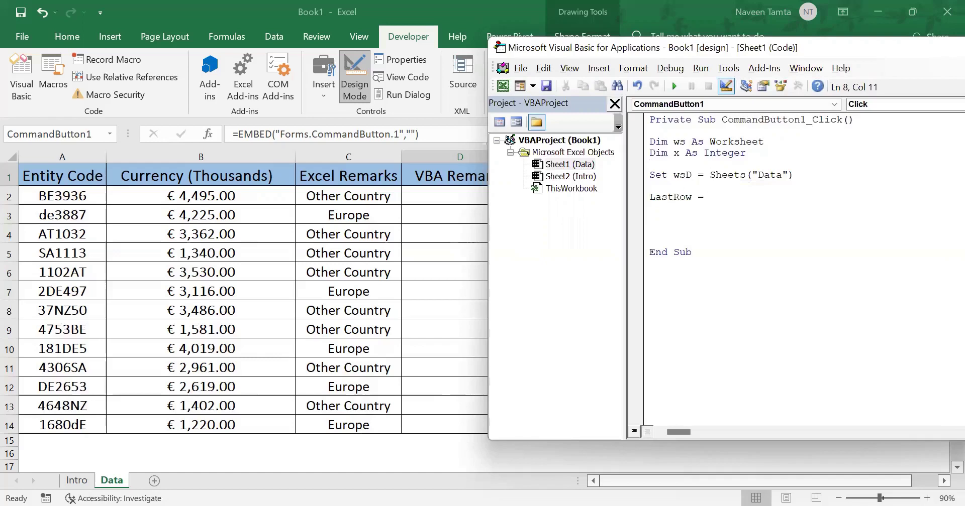
pyautogui.write('wsDRange("A1048576")')
pyautogui.press('BackSpace')
pyautogui.press('BackSpace')
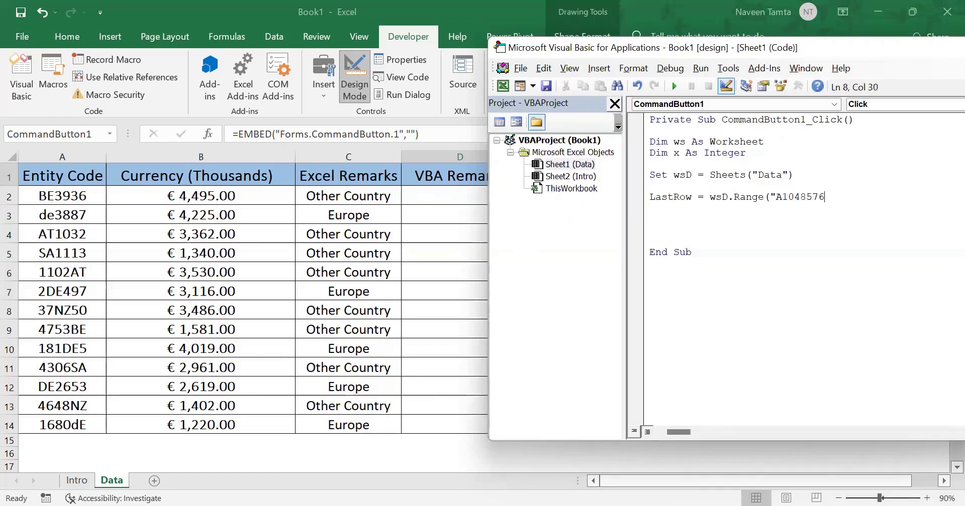
pyautogui.write('").end(xl')
pyautogui.write('Up).Row')
pyautogui.press('Return')
pyautogui.press('Up')
pyautogui.hotkey('ctrl', 'shift', 'Right')
pyautogui.hotkey('shift', 'Left')
pyautogui.press('Home')
pyautogui.press('BackSpace')
# Step: Start the loop with For x = 2 To LastRow
pyautogui.click(650, 208)
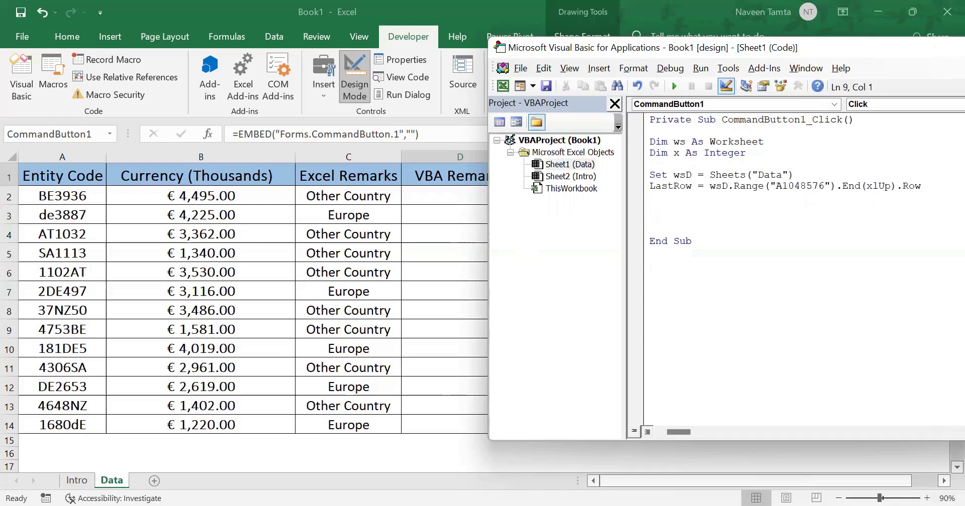
pyautogui.write('for x = 2')
pyautogui.press('BackSpace')
pyautogui.write('2 to LastRow')
pyautogui.press('Return')
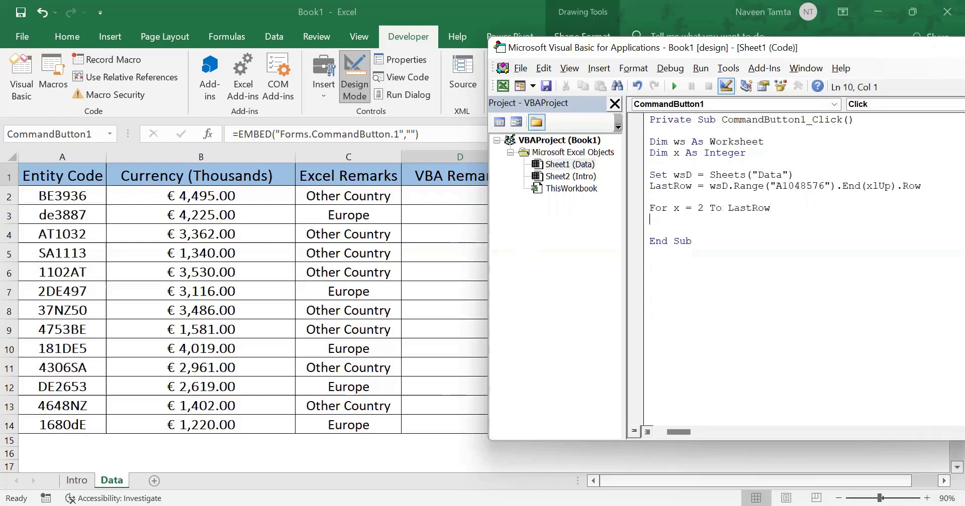
# Step: Review the IF formula in C2, then add a blank line below the For header
pyautogui.click(10, 177)
pyautogui.click(345, 196)
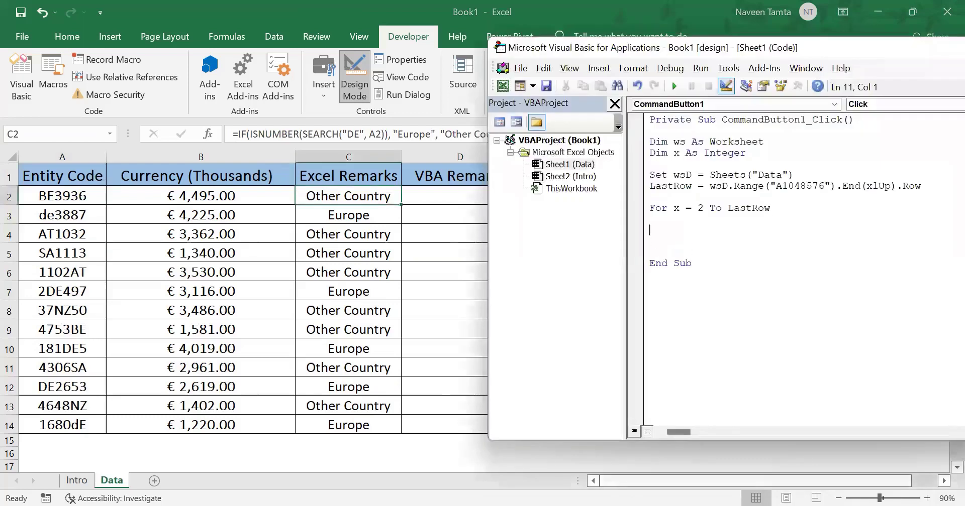
pyautogui.hotkey('ctrl', 'shift', 'Right')
pyautogui.hotkey('ctrl', 'shift', 'Right')
pyautogui.hotkey('ctrl', 'shift', 'Right')
pyautogui.hotkey('ctrl', 'shift', 'Right')
pyautogui.hotkey('ctrl', 'shift', 'Right')
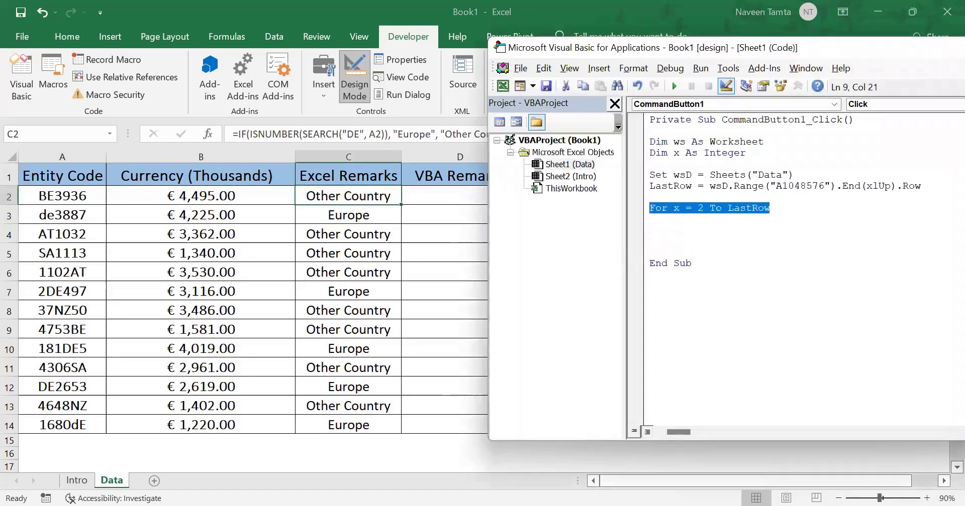
pyautogui.press('Down')
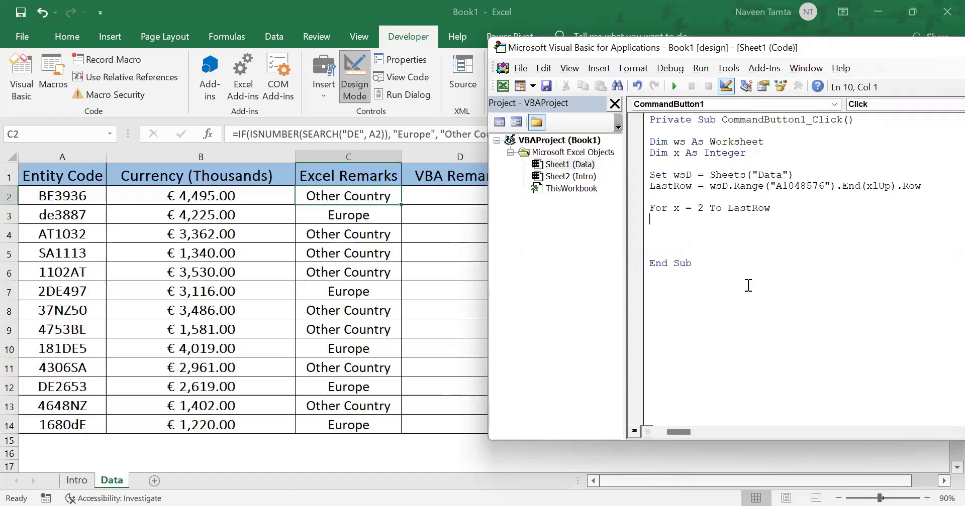
pyautogui.press('Return')
pyautogui.press('Up')
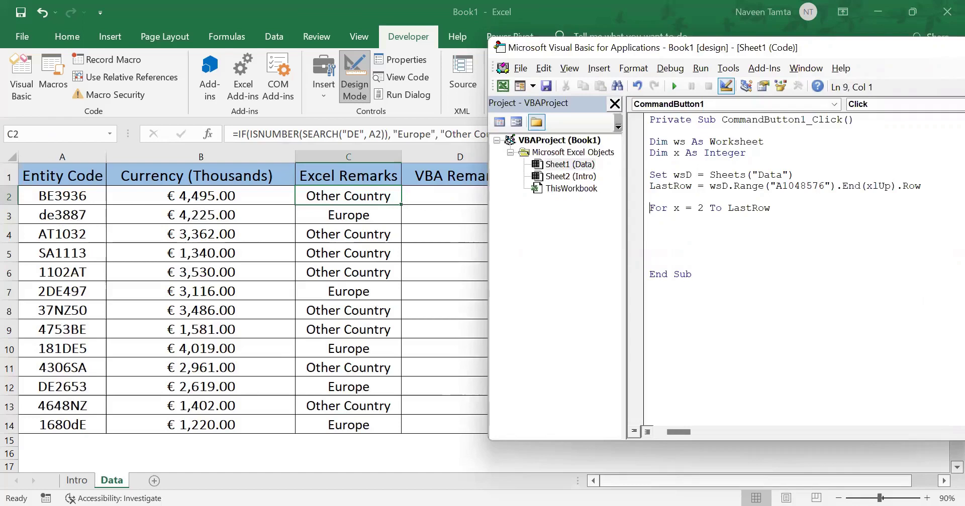
# Step: Add On Error Resume Next below the loop header and begin wsD.cells(x,3)
pyautogui.click(650, 230)
pyautogui.write('on error resume next')
pyautogui.press('Return')
pyautogui.press('Return')
pyautogui.press('Up')
pyautogui.press('Up')
pyautogui.press('Up')
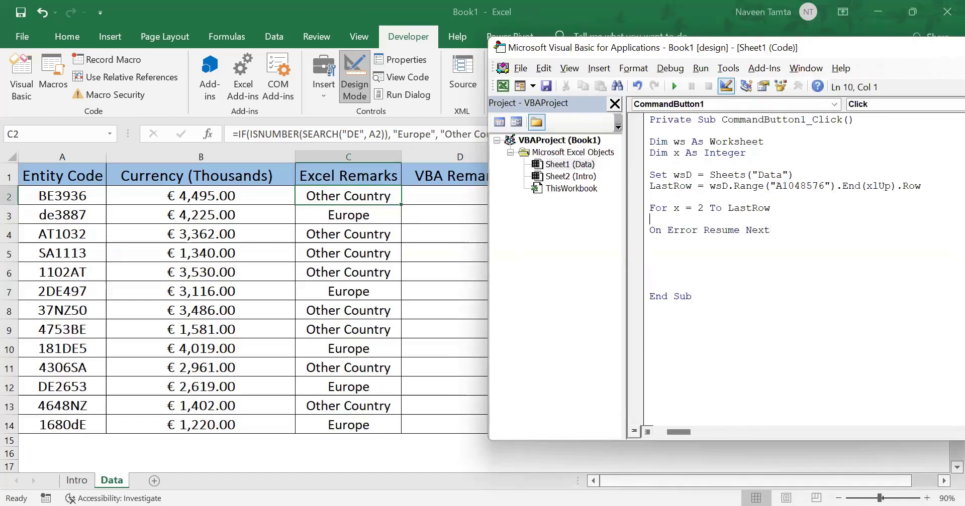
pyautogui.press('Delete')
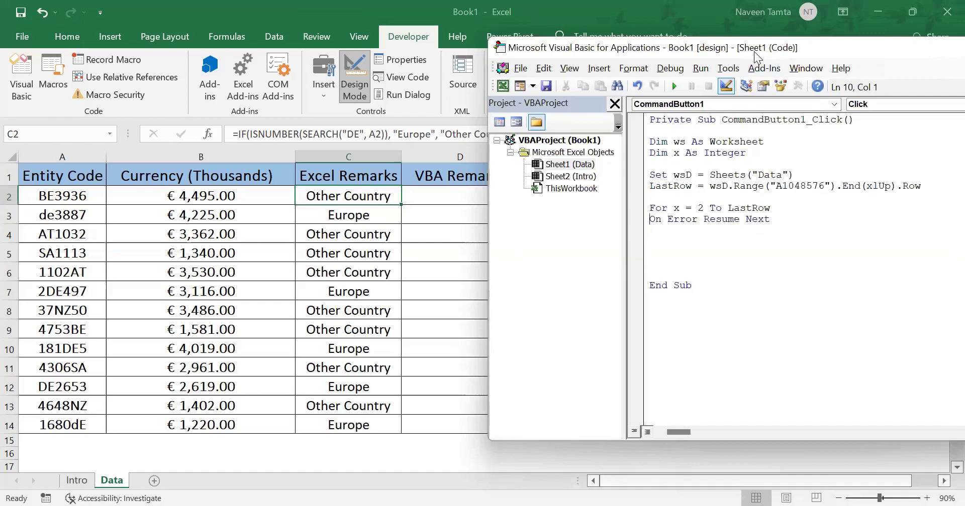
pyautogui.press('Down')
pyautogui.press('Down')
pyautogui.write('wsD.cells(x,3)')
# Step: Check the Excel Remarks (C1) and VBA Remarks (D1) headings on the worksheet
pyautogui.hotkey('alt', 'F11')
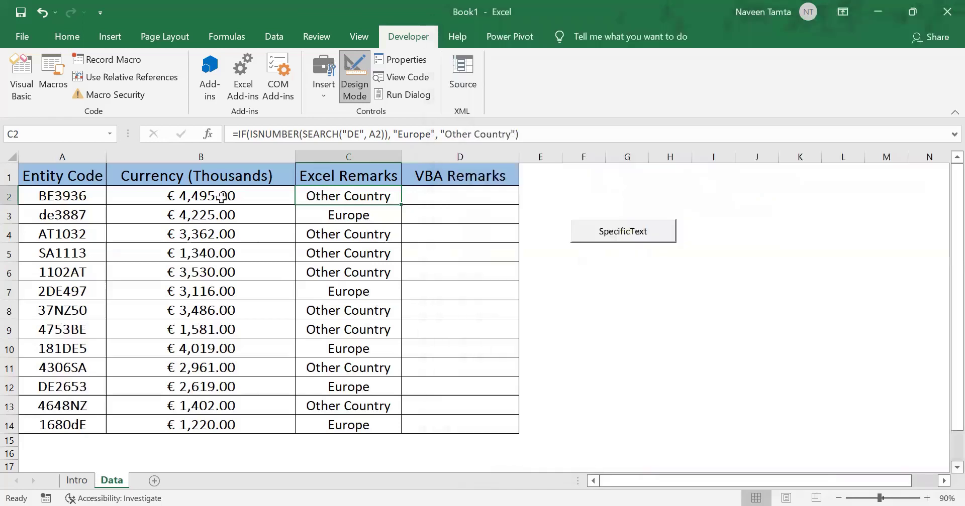
pyautogui.click(491, 180)
pyautogui.click(348, 195)
pyautogui.press('Up')
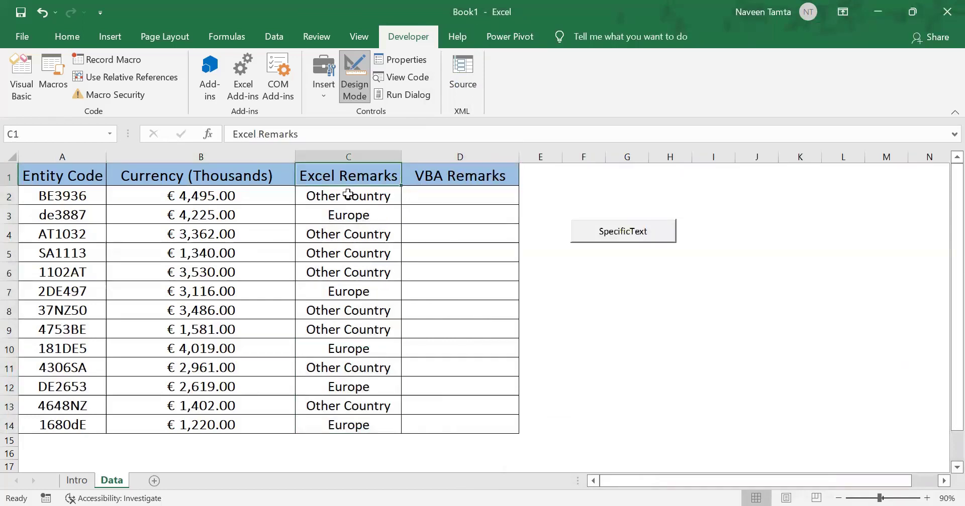
pyautogui.hotkey('alt', 'F11')
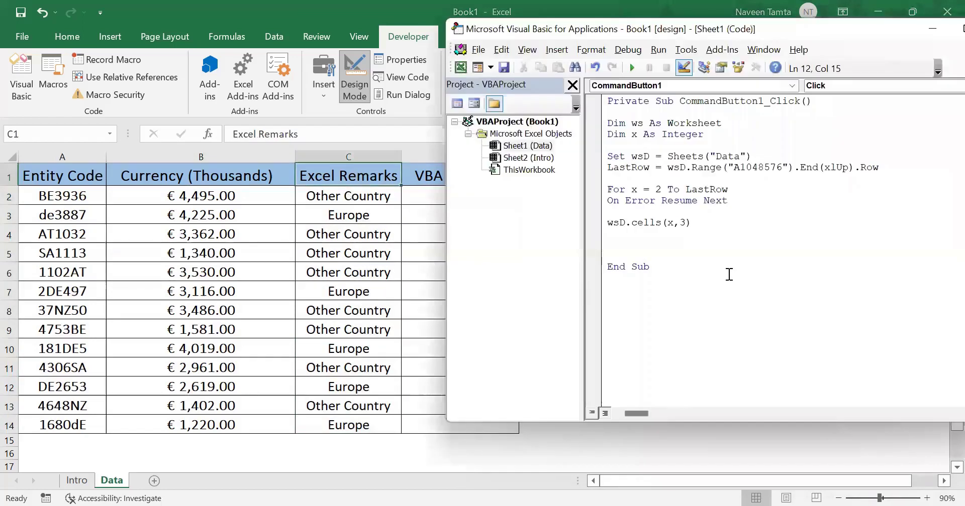
# Step: Continue the wsD.cells(x,4) assignment onto a new line with WorksheetFunction.Search("DE",
pyautogui.write('= ')
pyautogui.write('_')
pyautogui.press('Return')
pyautogui.write('work')
pyautogui.hotkey('ctrl', 'space')
pyautogui.press('Tab')
pyautogui.write('.search')
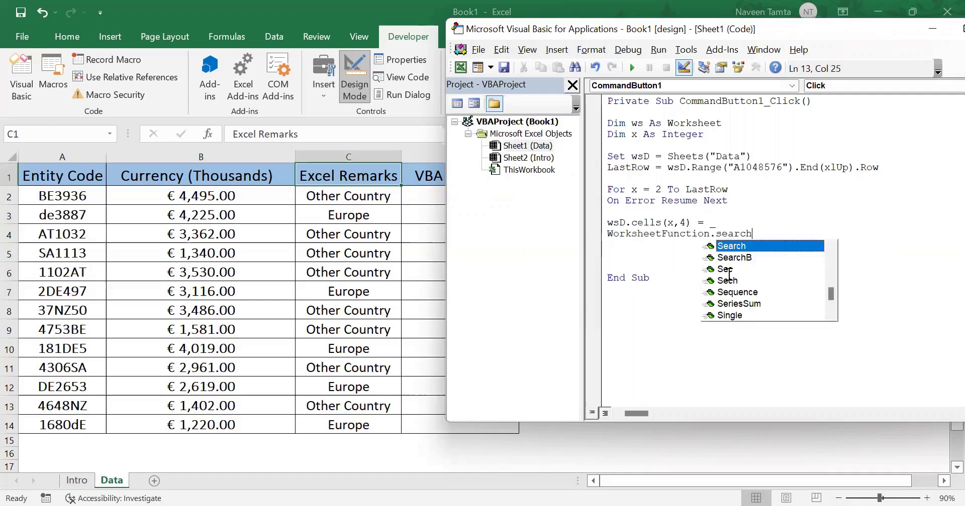
pyautogui.press('Tab')
pyautogui.write('("DE",')
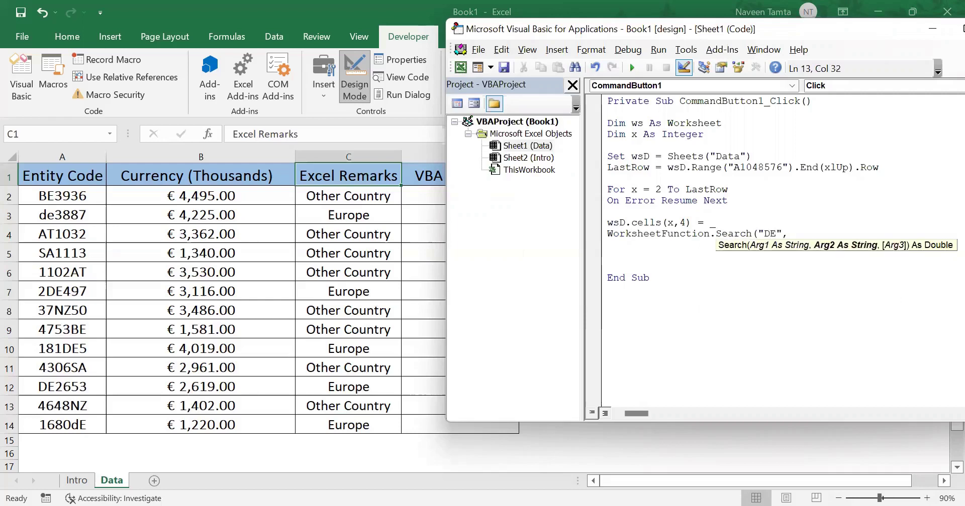
# Step: Complete the Search call with the copied reference changed to wsD.Cells(x, 1)
pyautogui.press('Up')
pyautogui.press('Left')
pyautogui.press('Left')
pyautogui.press('Left')
pyautogui.hotkey('shift', 'Home')
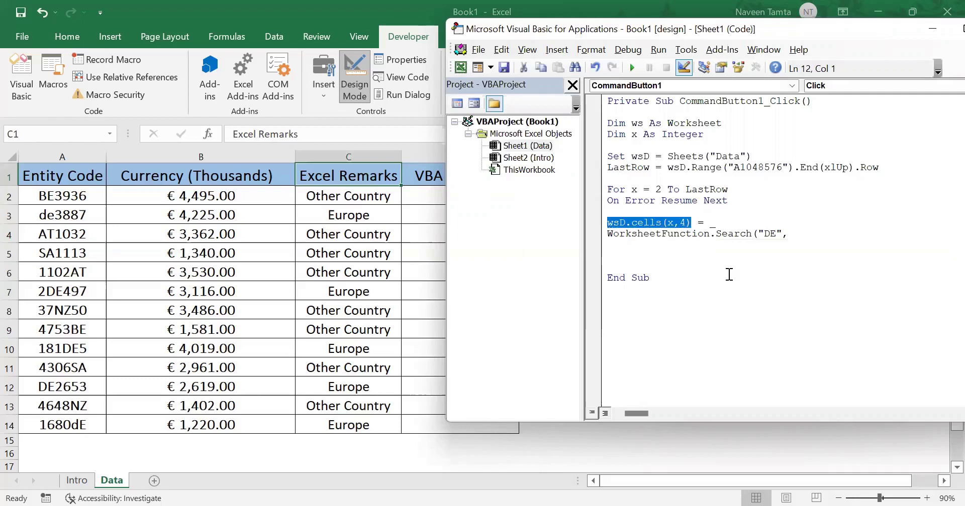
pyautogui.hotkey('ctrl', 'c')
pyautogui.press('Down')
pyautogui.press('End')
pyautogui.hotkey('ctrl', 'v')
pyautogui.press('Left')
pyautogui.hotkey('shift', 'Left')
pyautogui.write('1')
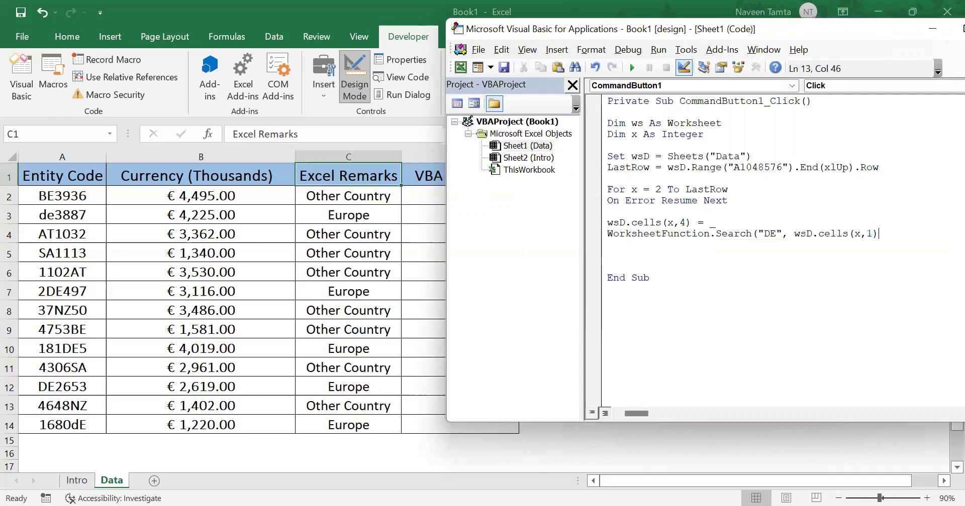
pyautogui.write(')')
pyautogui.press('Return')
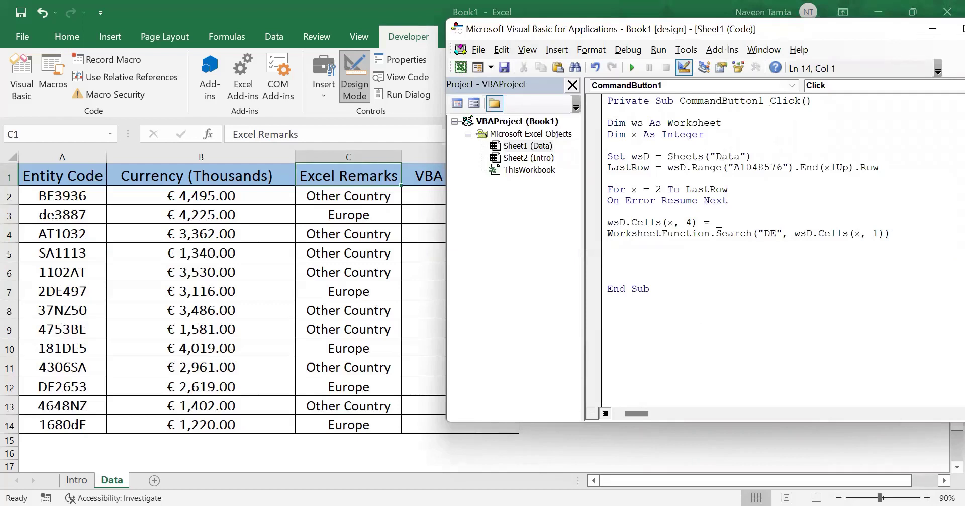
pyautogui.press('Return')
pyautogui.moveTo(607, 223); pyautogui.dragTo(696, 223)
# Step: Add the test If wsD.Cells(x, 4) = "" Then below the Search statement
pyautogui.hotkey('ctrl', 'c')
pyautogui.click(607, 256)
pyautogui.write('if')
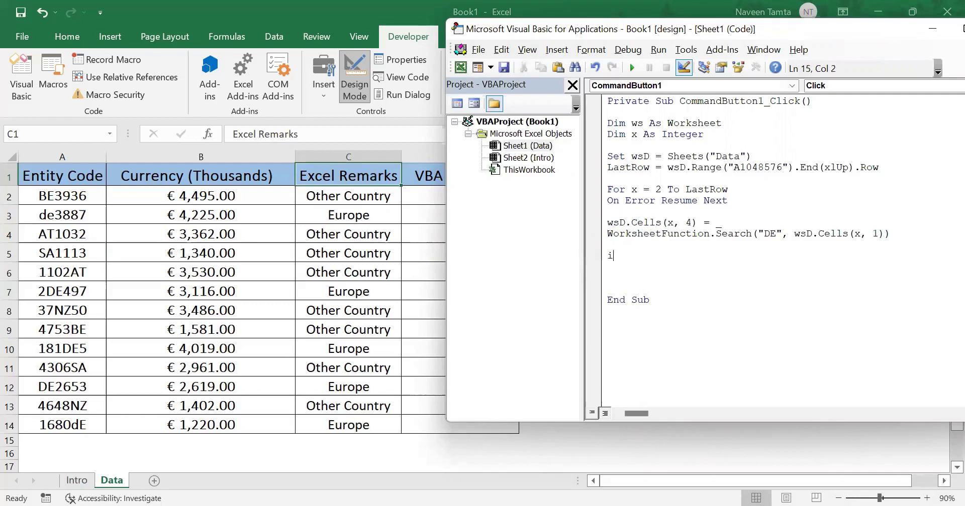
pyautogui.hotkey('ctrl', 'v')
pyautogui.write('= ')
pyautogui.write('"" then')
pyautogui.press('Return')
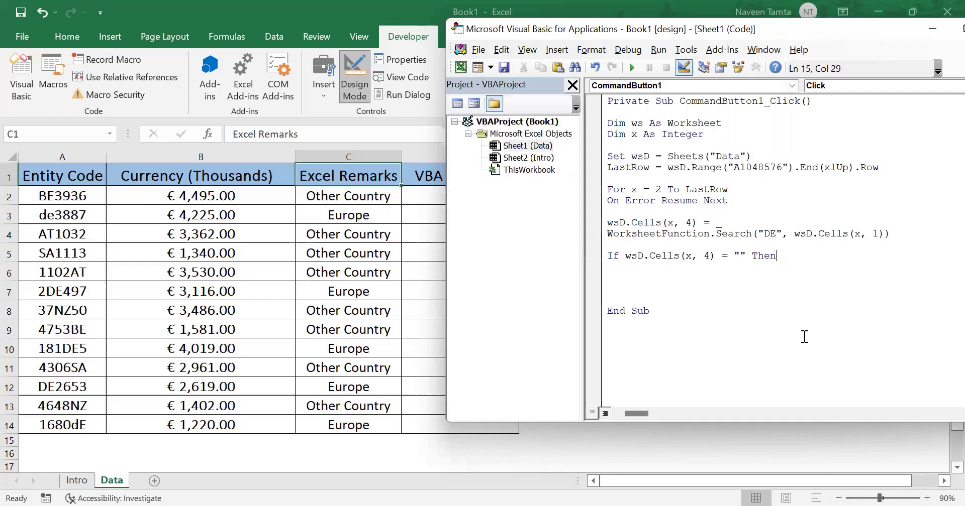
# Step: Under the If, assign "Other Country" to wsD.Cells(x, 4)
pyautogui.press('Return')
pyautogui.press('Up')
pyautogui.press('Up')
pyautogui.moveTo(624, 255); pyautogui.dragTo(727, 256)
pyautogui.hotkey('ctrl', 'c')
pyautogui.press('Down')
pyautogui.hotkey('ctrl', 'v')
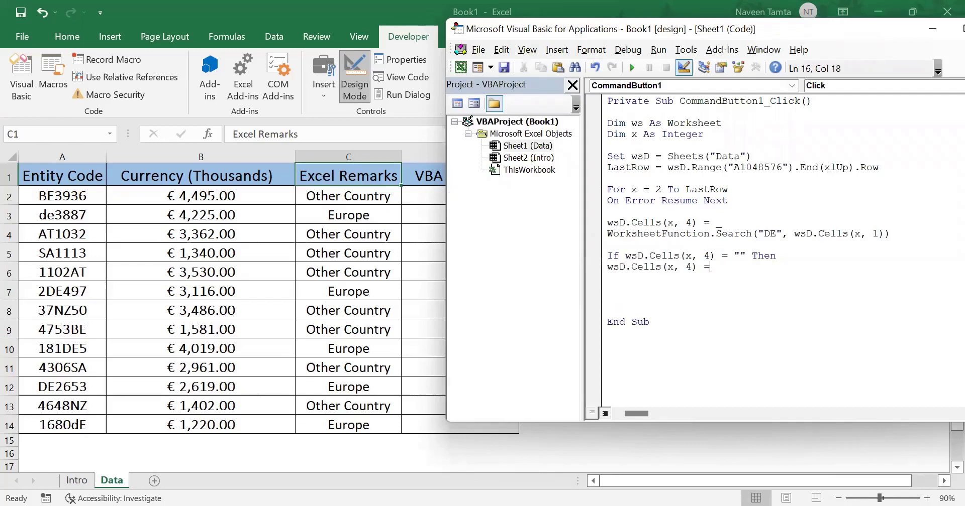
pyautogui.write('"OTHER COUNTRY')
pyautogui.press('BackSpace')
pyautogui.press('BackSpace')
pyautogui.hotkey('ctrl', 'BackSpace')
pyautogui.hotkey('ctrl', 'BackSpace')
pyautogui.write('Other con')
pyautogui.press('BackSpace')
pyautogui.press('BackSpace')
pyautogui.press('BackSpace')
pyautogui.write('Country"')
pyautogui.press('Return')
pyautogui.write('"')
pyautogui.press('BackSpace')
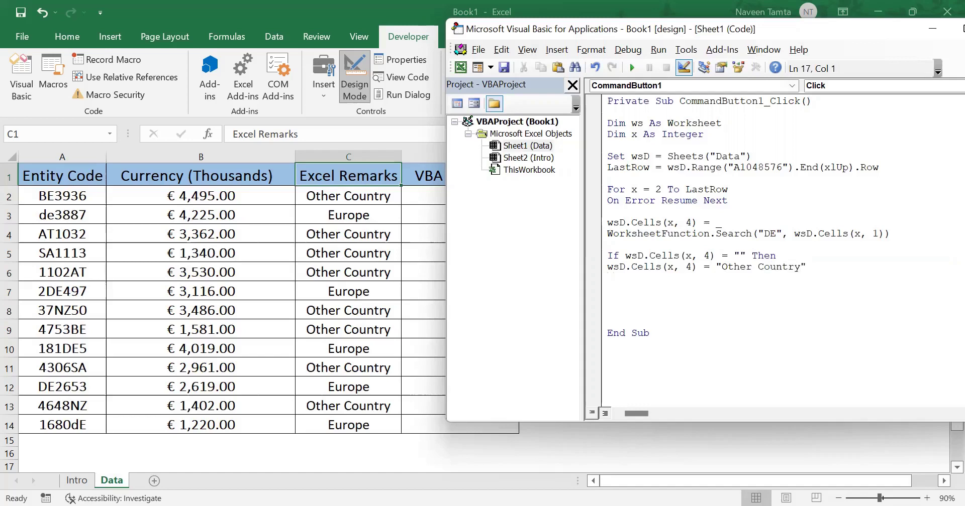
# Step: Add an Else branch that assigns "Europe" to wsD.Cells(x, 4)
pyautogui.write('Els')
pyautogui.write('e')
pyautogui.press('Return')
pyautogui.press('Up')
pyautogui.press('Up')
pyautogui.hotkey('shift', 'End')
pyautogui.hotkey('ctrl', 'c')
pyautogui.press('Down')
pyautogui.press('End')
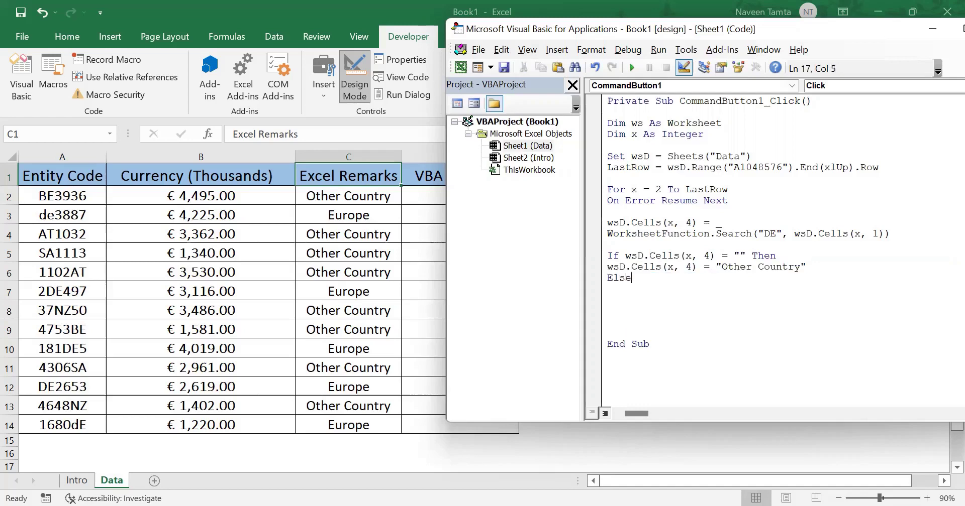
pyautogui.press('Return')
pyautogui.hotkey('ctrl', 'v')
pyautogui.press('Left')
pyautogui.hotkey('ctrl', 'shift', 'Left')
pyautogui.hotkey('ctrl', 'shift', 'Left')
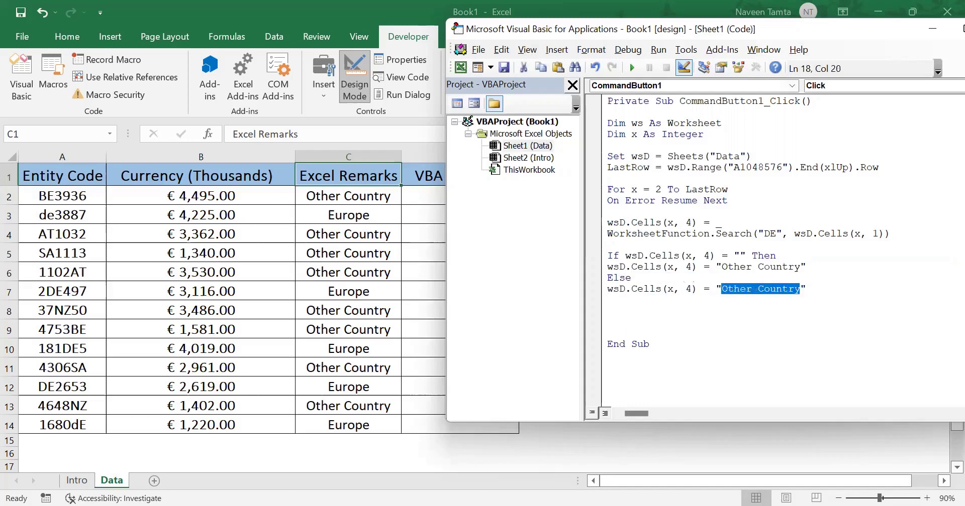
pyautogui.write('Europe')
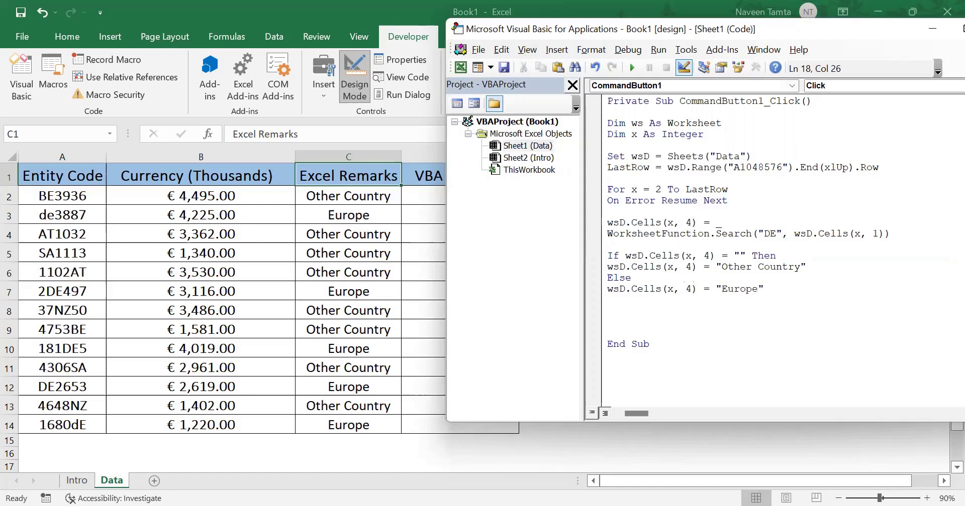
pyautogui.press('End')
pyautogui.press('Return')
# Step: Close the block with End If and the loop with Next x
pyautogui.write('end if')
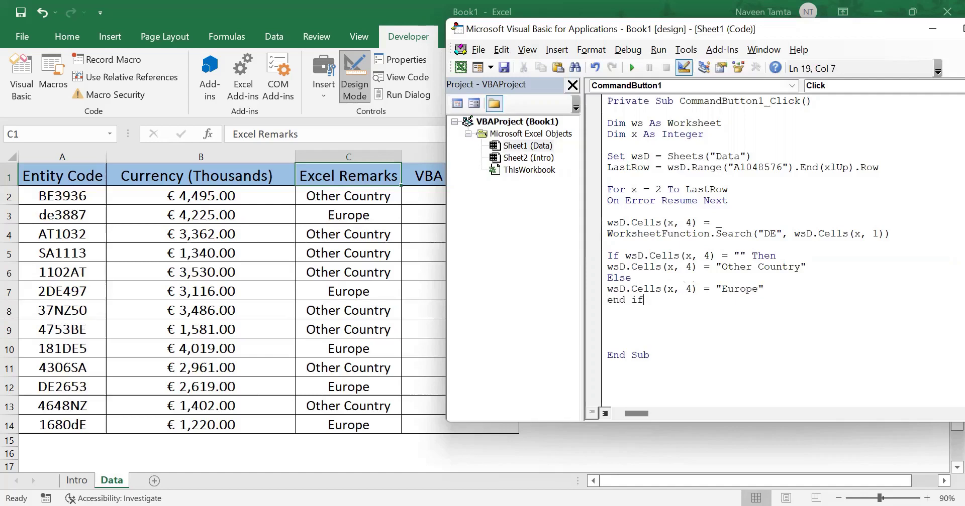
pyautogui.press('Return')
pyautogui.press('Down')
pyautogui.press('Tab')
pyautogui.write('next x')
pyautogui.press('Return')
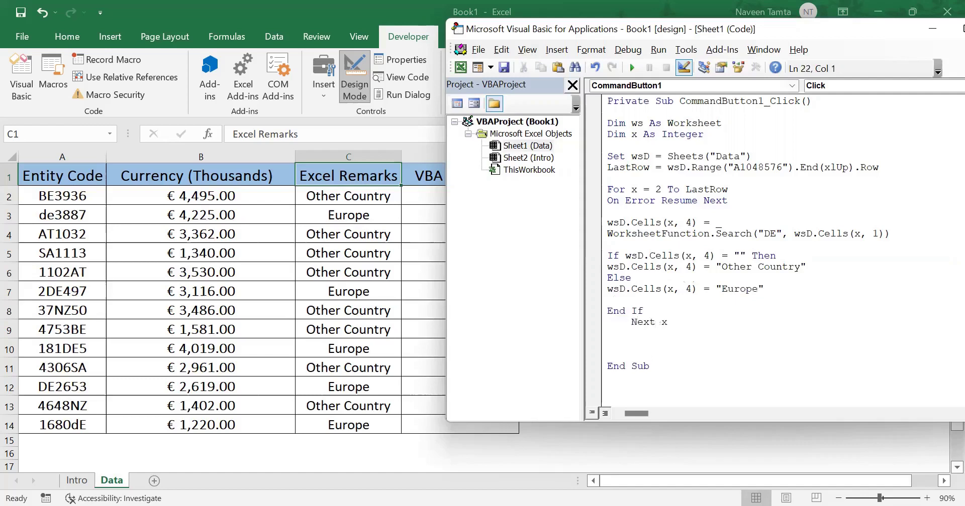
pyautogui.press('Delete')
pyautogui.press('Delete')
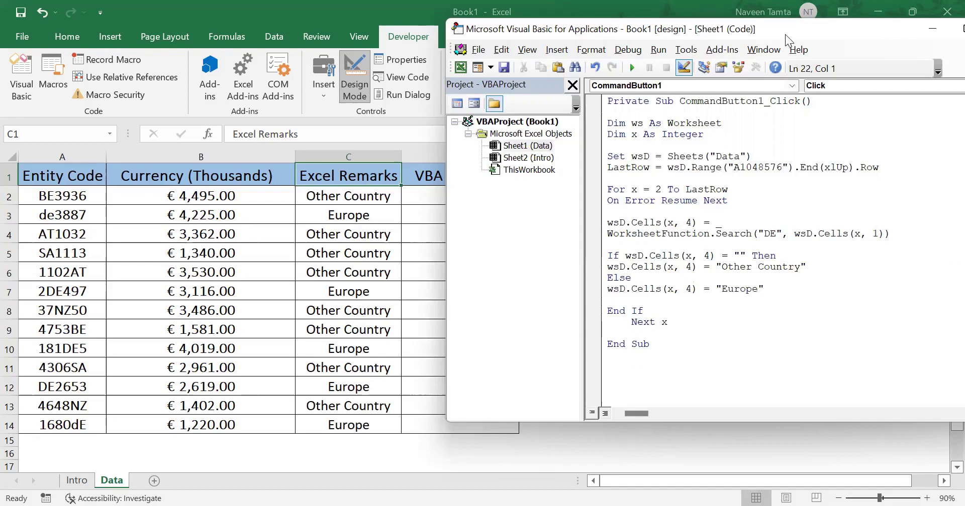
# Step: Move the code window aside and select the Excel Remarks results C2:C14
pyautogui.moveTo(785, 34); pyautogui.dragTo(865, 42)
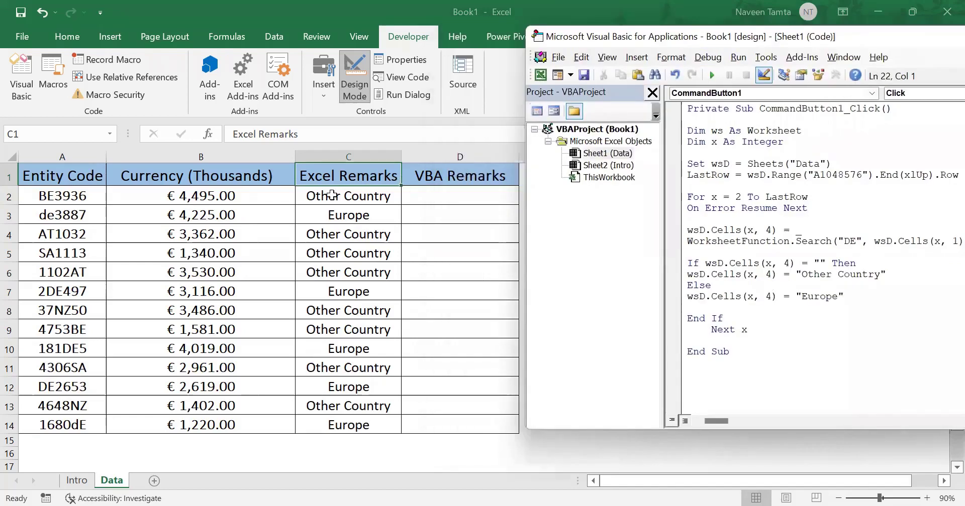
pyautogui.moveTo(332, 195); pyautogui.dragTo(324, 425)
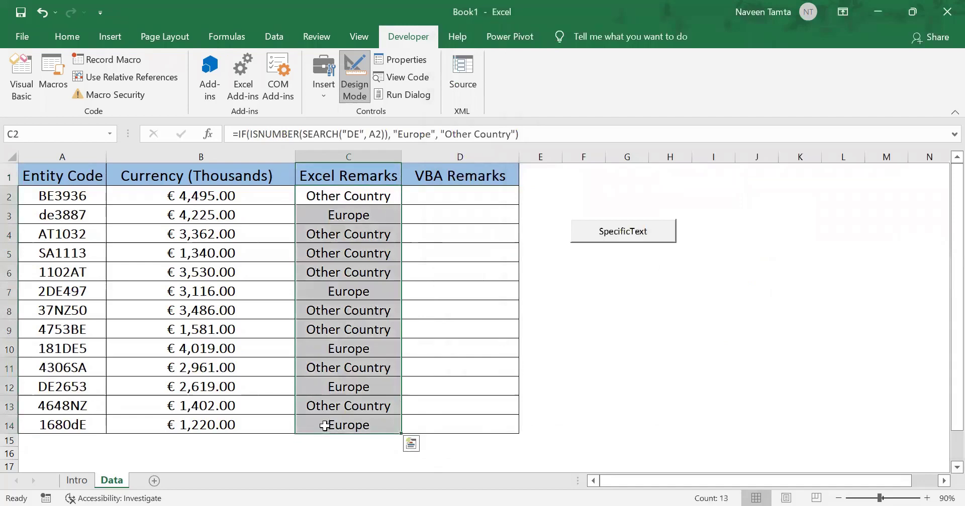
pyautogui.hotkey('alt', 'F11')
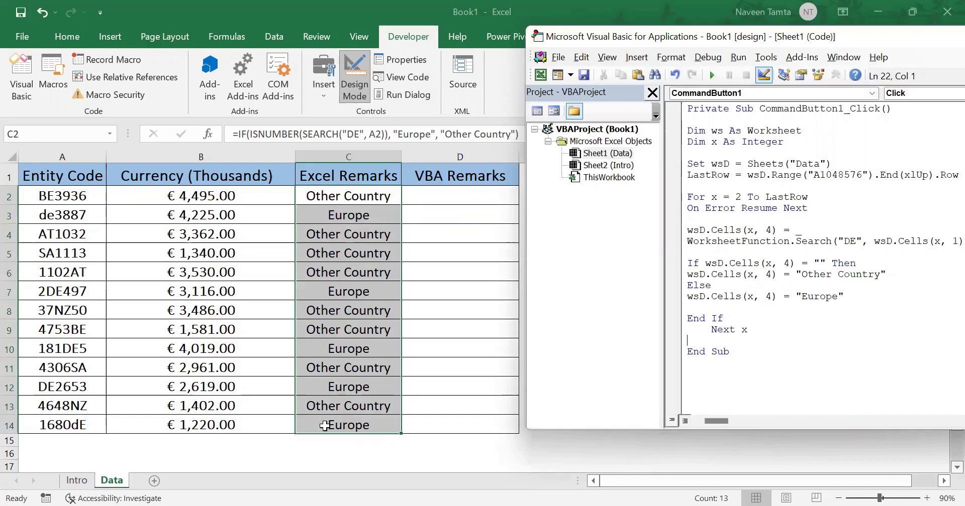
# Step: Step through the macro with F8 to fill VBA Remarks D2:D14
pyautogui.press('F8')
pyautogui.press('F8')
pyautogui.press('F8')
pyautogui.press('F8')
pyautogui.press('F8')
pyautogui.press('F8')
pyautogui.press('F8')
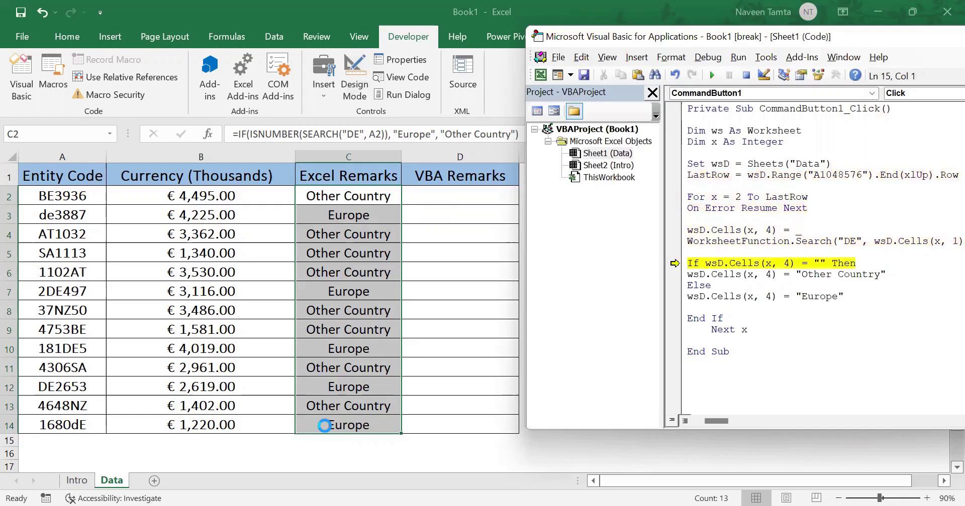
pyautogui.press('F8')
pyautogui.press('F8')
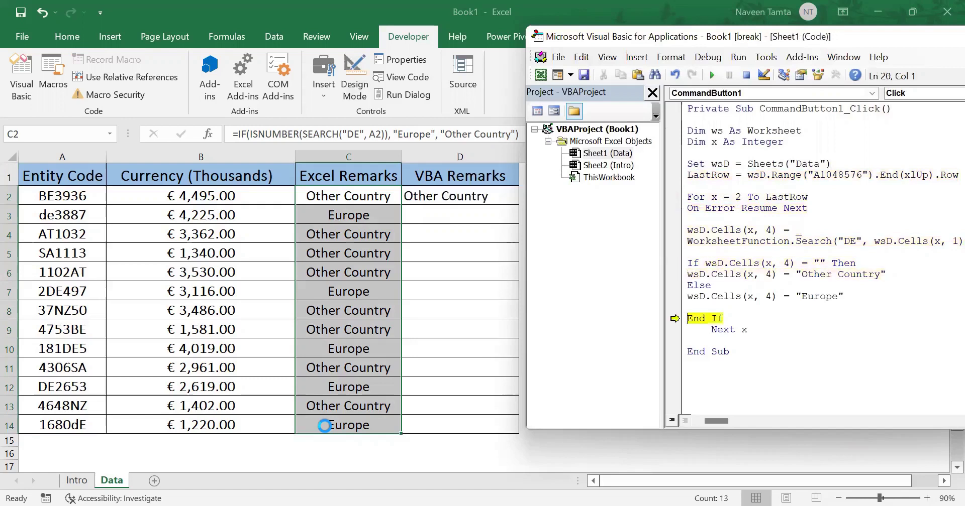
pyautogui.press('F8')
pyautogui.press('F8')
pyautogui.press('F8')
pyautogui.press('F8')
pyautogui.press('F8')
pyautogui.press('F8')
pyautogui.press('F8')
pyautogui.press('F8')
pyautogui.press('F8')
pyautogui.press('F8')
pyautogui.press('F8')
pyautogui.press('F8')
pyautogui.press('F8')
pyautogui.press('F8')
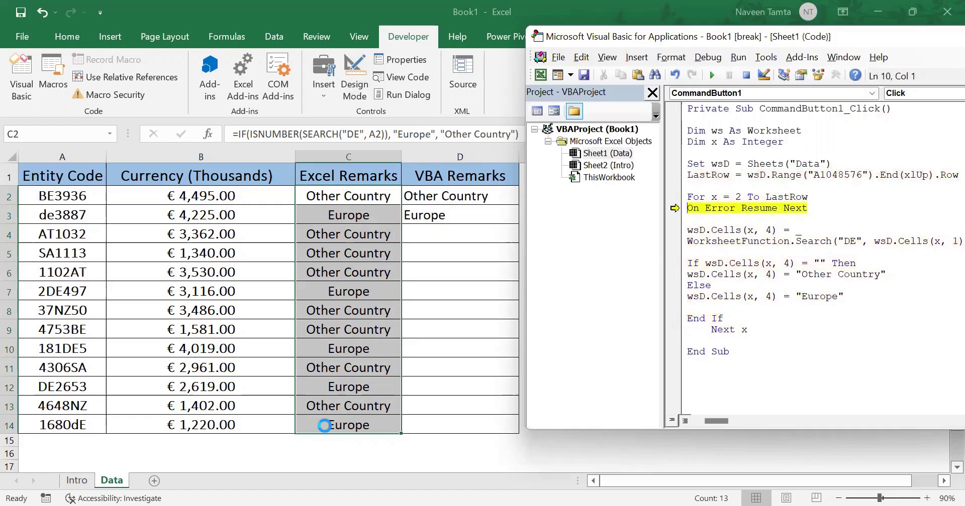
pyautogui.press('F8')
pyautogui.press('F8')
pyautogui.press('F8')
pyautogui.press('F8')
pyautogui.press('F8')
pyautogui.press('F8')
pyautogui.press('F8')
pyautogui.press('F8')
pyautogui.press('F8')
pyautogui.press('F8')
pyautogui.press('F8')
pyautogui.press('F8')
pyautogui.press('F8')
pyautogui.press('F8')
pyautogui.press('F8')
pyautogui.press('F8')
pyautogui.press('F8')
pyautogui.press('F8')
pyautogui.press('F8')
pyautogui.press('F8')
pyautogui.press('F8')
pyautogui.press('F8')
pyautogui.press('F8')
pyautogui.press('F8')
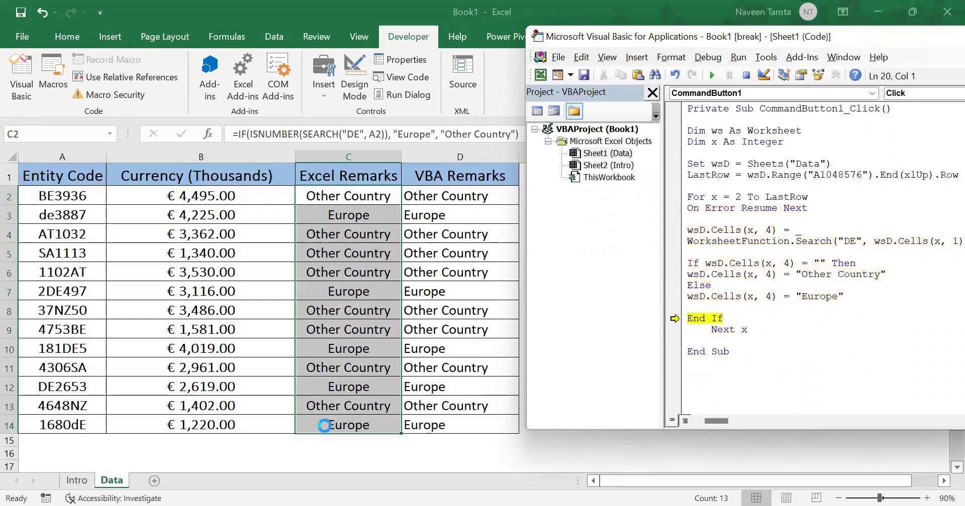
pyautogui.press('F8')
pyautogui.press('F8')
pyautogui.press('F8')
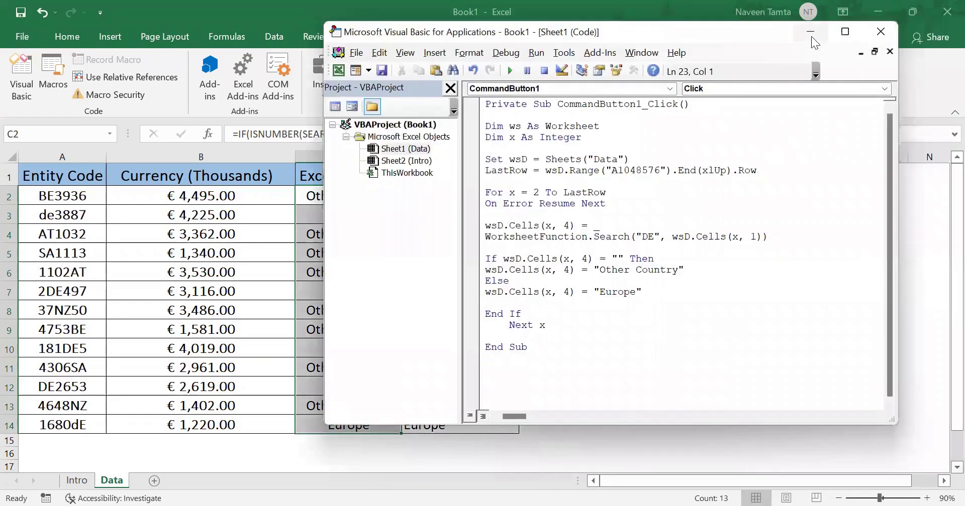
# Step: Close the code window and centre both remarks columns C2:D14
pyautogui.click(811, 36)
pyautogui.hotkey('shift', 'Right')
pyautogui.hotkey('ctrl', 'shift', 'Down')
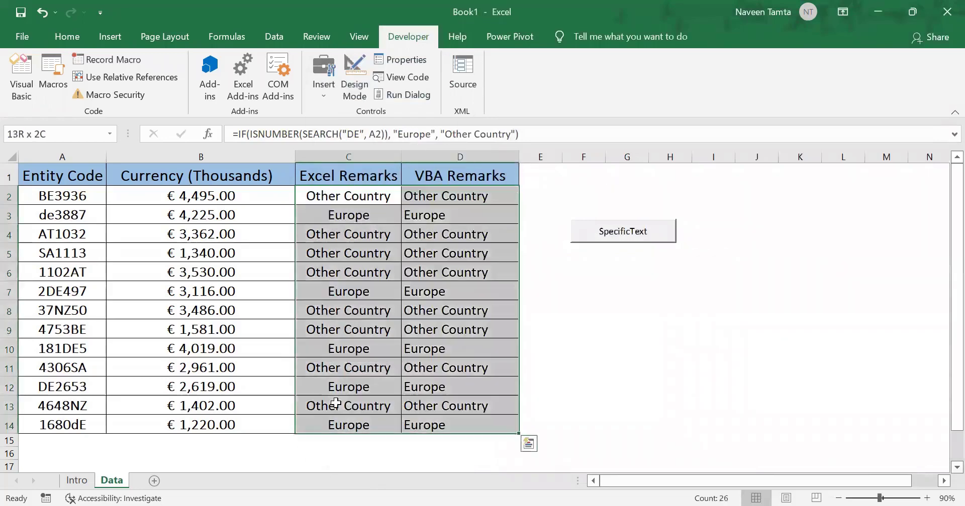
pyautogui.press('alt')
pyautogui.press('h')
pyautogui.press('a')
pyautogui.press('l')
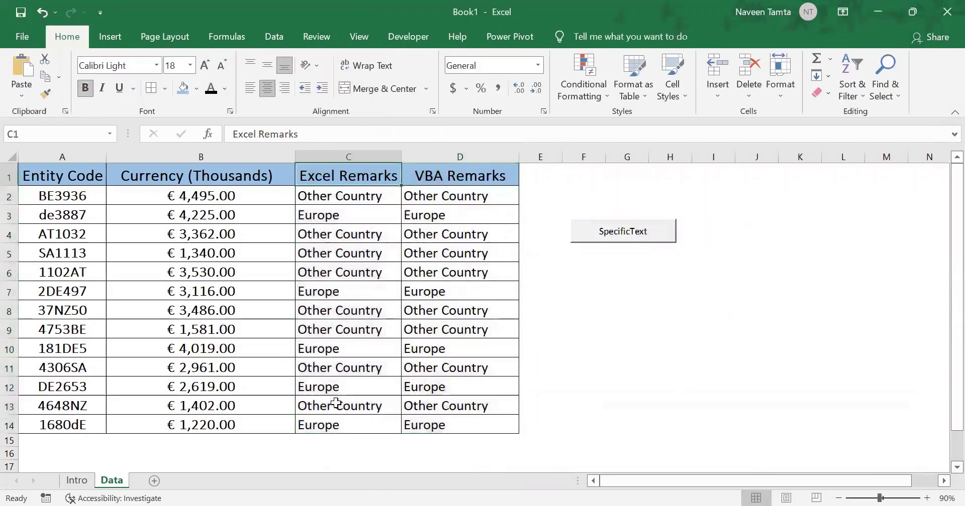
pyautogui.hotkey('alt', 'h')
pyautogui.press('a')
pyautogui.press('c')
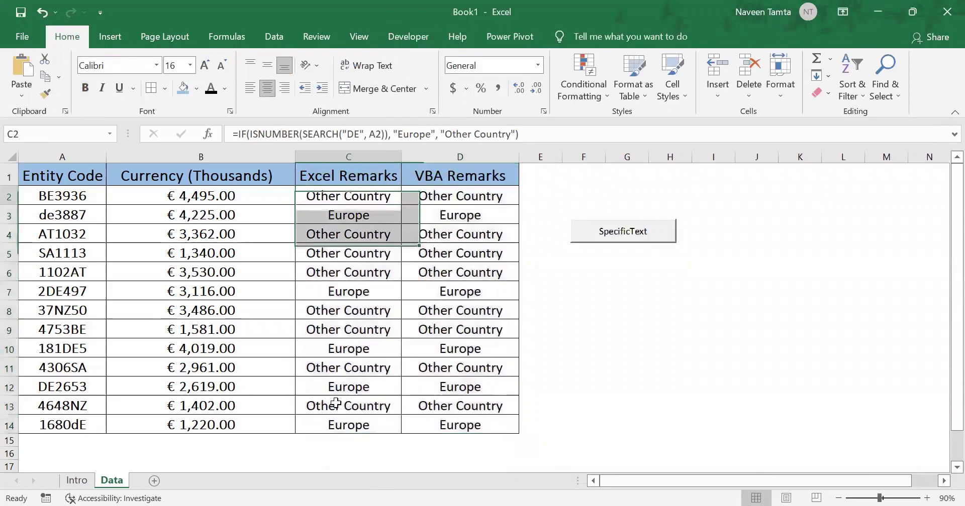
# Step: Reduce the selection to cell C2 and bring the macro code back with Alt+F11
pyautogui.hotkey('ctrl', 'shift', 'Up')
pyautogui.hotkey('shift', 'Down')
pyautogui.hotkey('shift', 'Down')
pyautogui.hotkey('shift', 'Down')
pyautogui.hotkey('shift', 'Down')
pyautogui.hotkey('shift', 'Down')
pyautogui.hotkey('shift', 'Down')
pyautogui.hotkey('shift', 'Down')
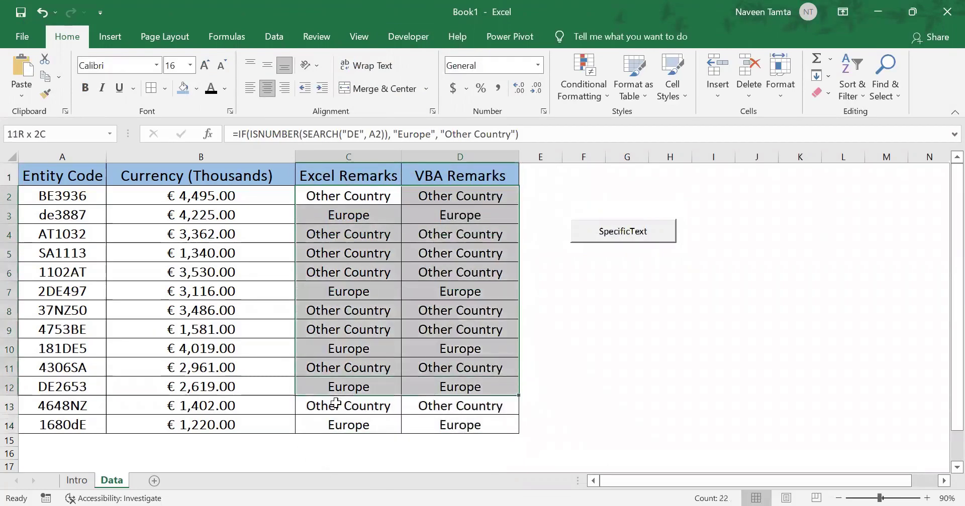
pyautogui.hotkey('shift', 'Down')
pyautogui.hotkey('shift', 'Down')
pyautogui.press('Up')
pyautogui.press('Down')
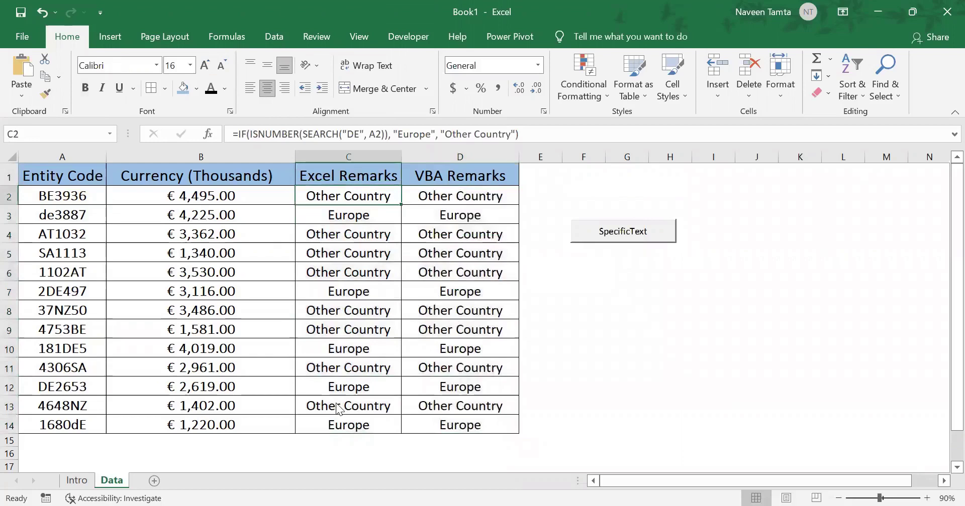
pyautogui.hotkey('alt', 'F11')
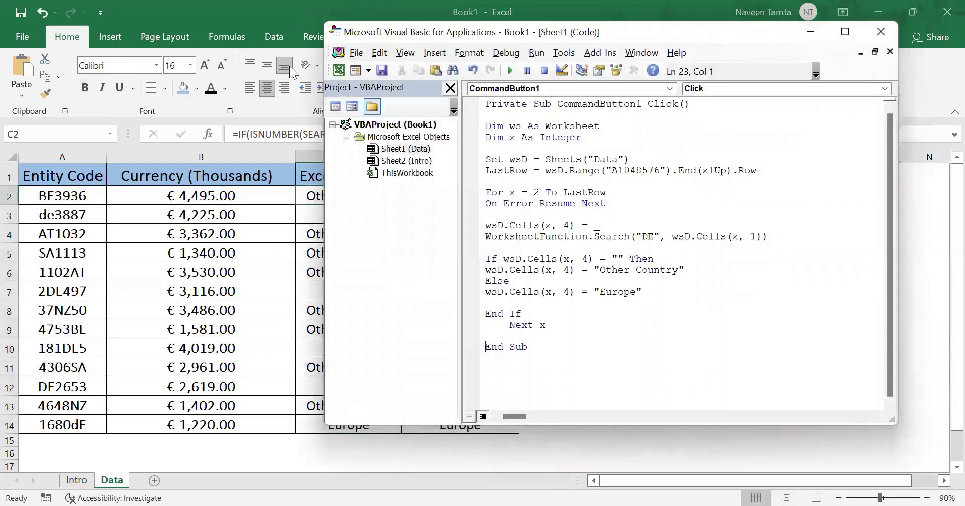
# Step: Reposition the code window and select the entity codes A2:A14 on the sheet
pyautogui.moveTo(583, 38)
pyautogui.mouseDown()
pyautogui.moveTo(665, 73)
pyautogui.moveTo(807, 59)
pyautogui.mouseUp()
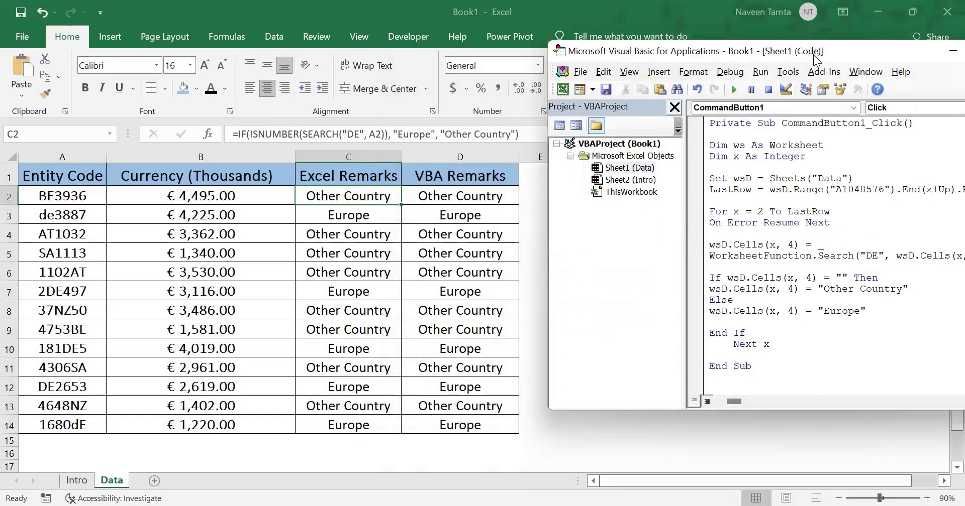
pyautogui.moveTo(816, 59); pyautogui.dragTo(637, 78)
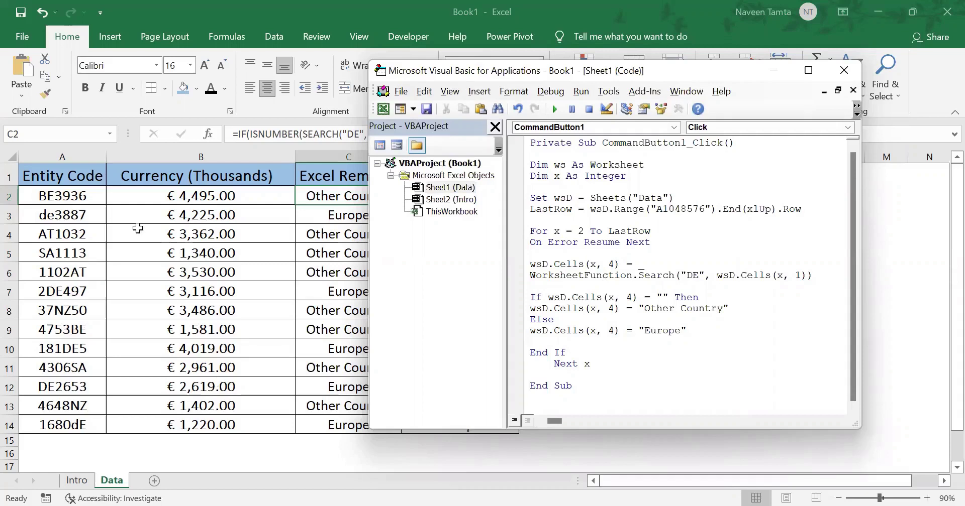
pyautogui.moveTo(83, 197); pyautogui.dragTo(83, 424)
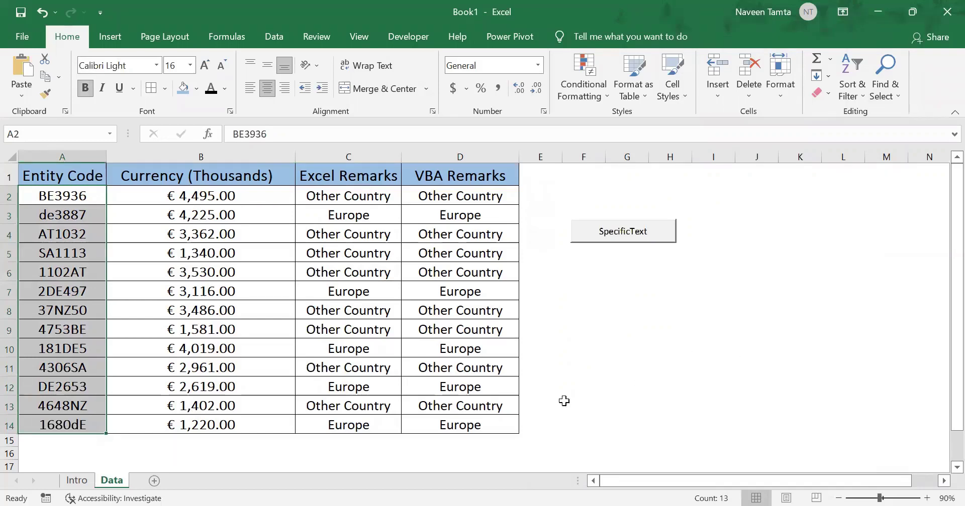
pyautogui.press('Up')
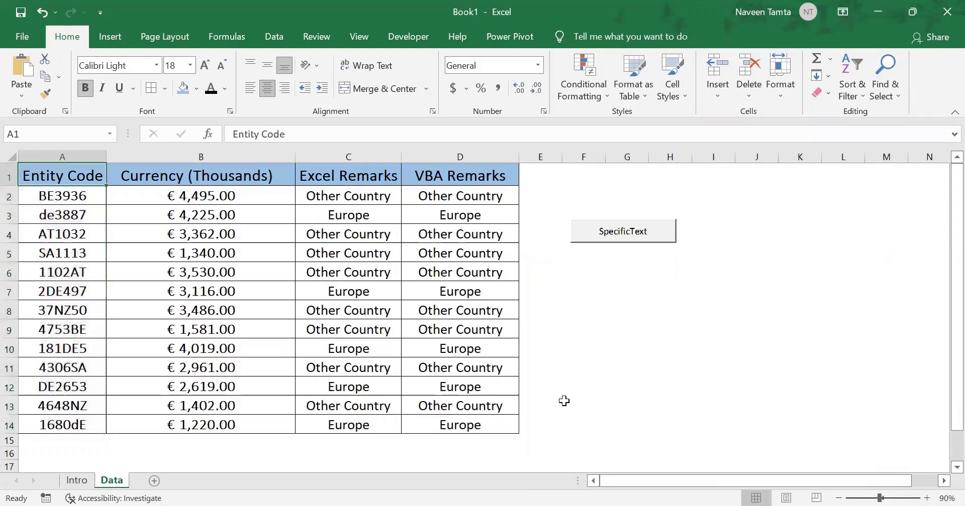
pyautogui.hotkey('ctrl', 'shift', 'Right')
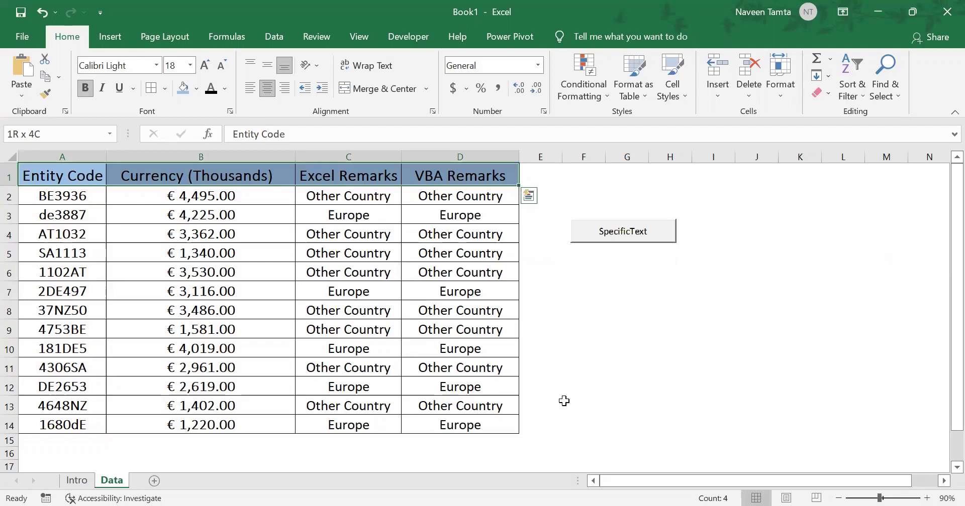
pyautogui.press('Left')
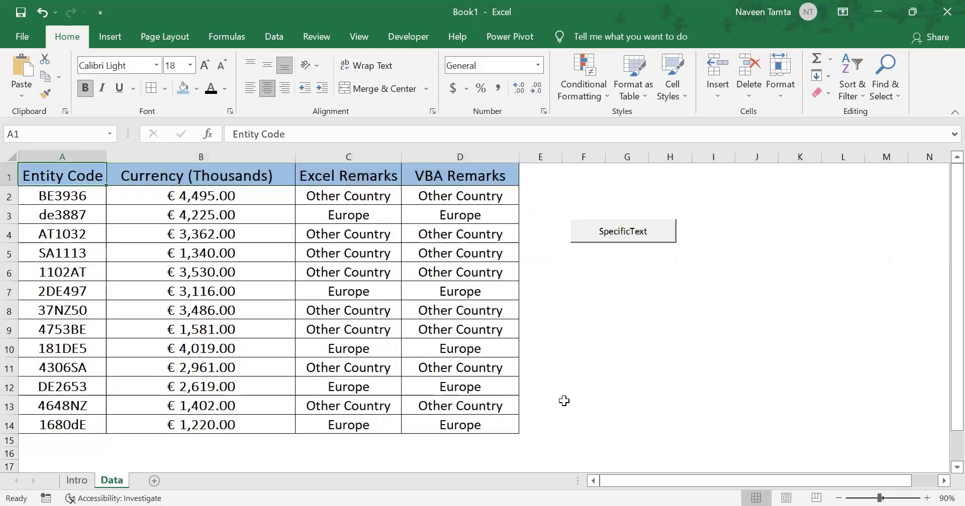